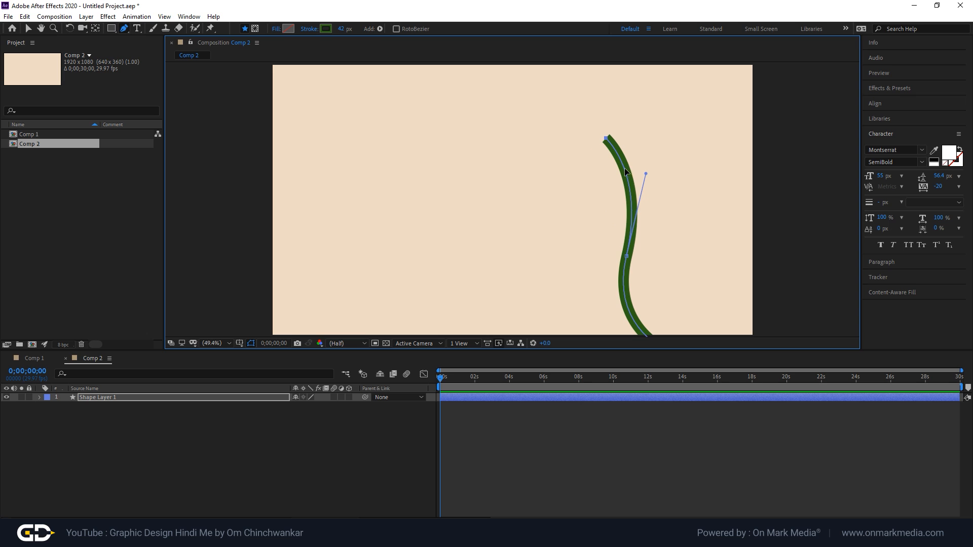
Refine the S-curve of the green stroke by adjusting the middle point's handle and shifting that point slightly up and right
scroll(630, 170, down, 1)
scroll(595, 213, up, 1)
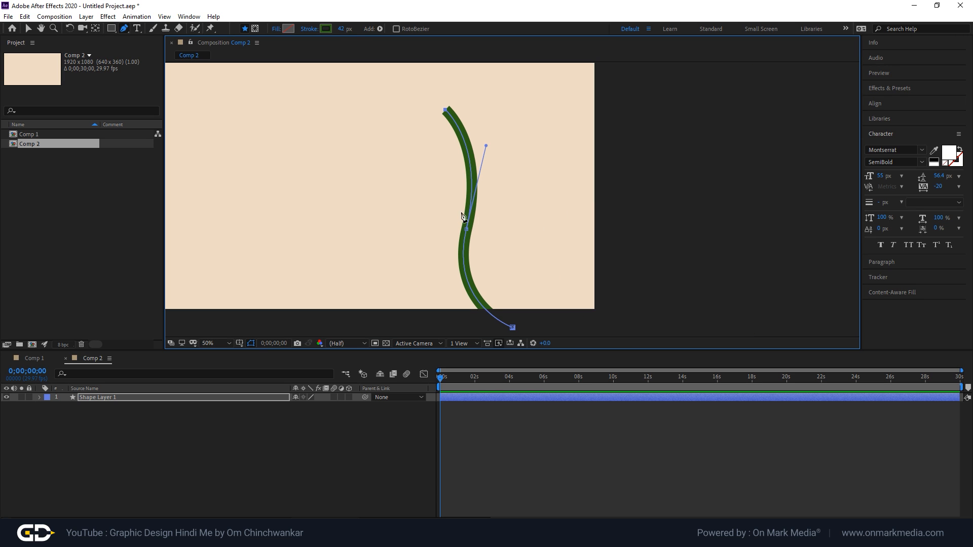
drag(486, 147, 489, 148)
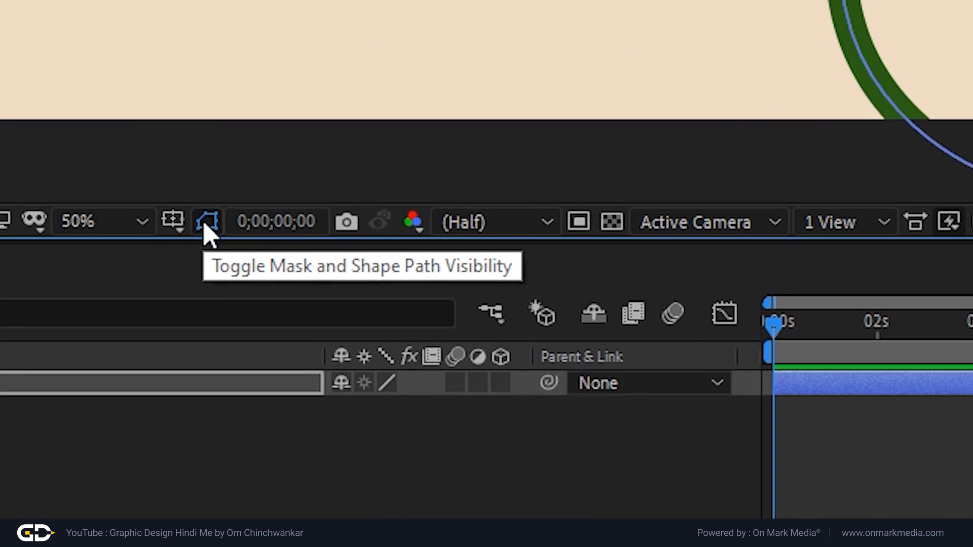
click(206, 224)
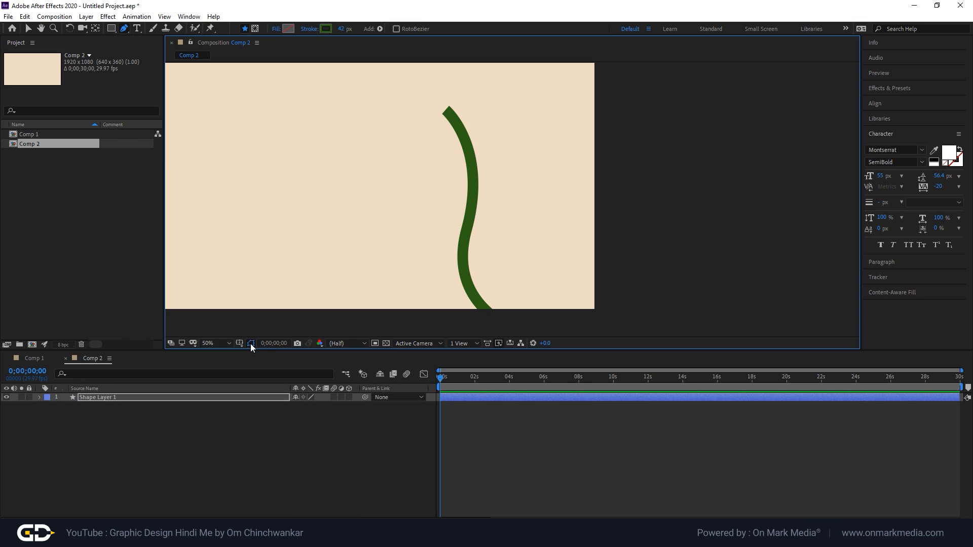
click(209, 227)
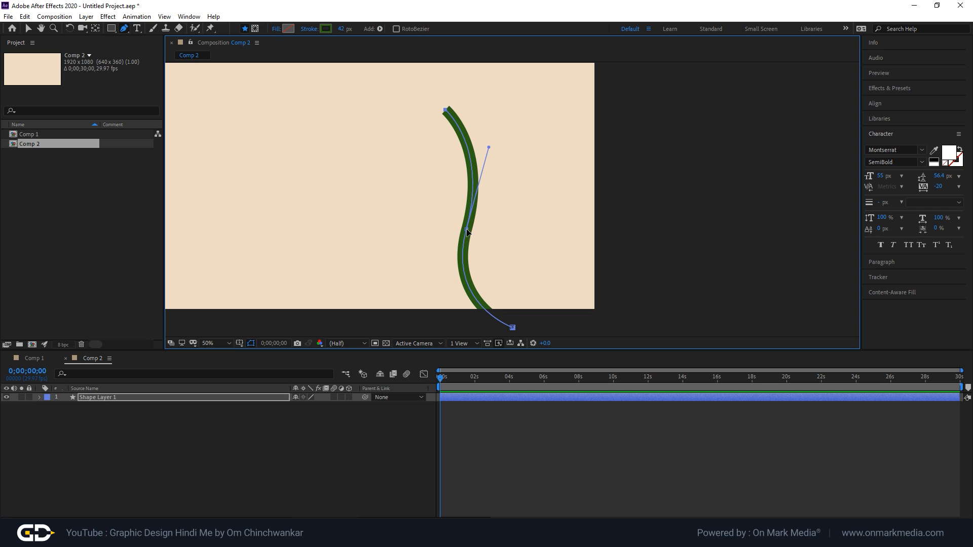
drag(467, 232, 476, 223)
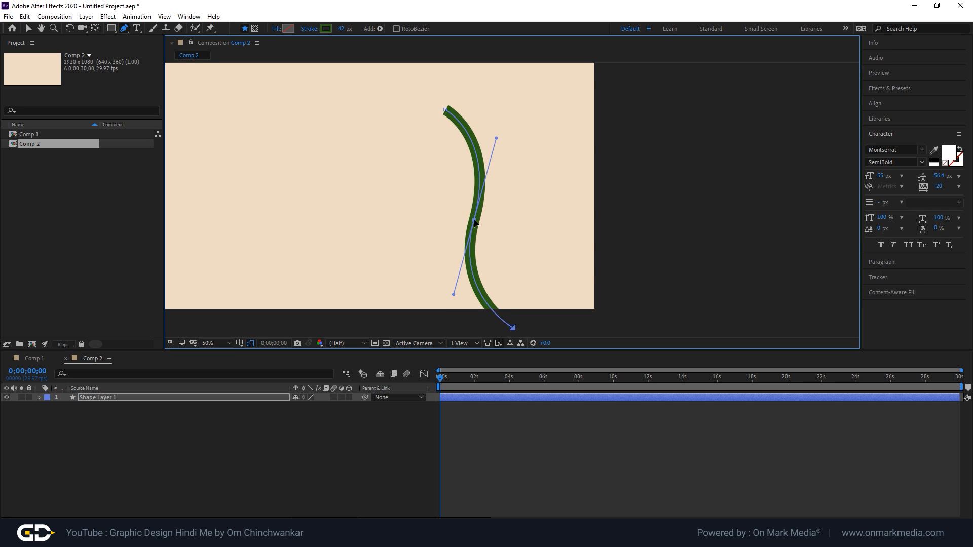
scroll(559, 261, down, 2)
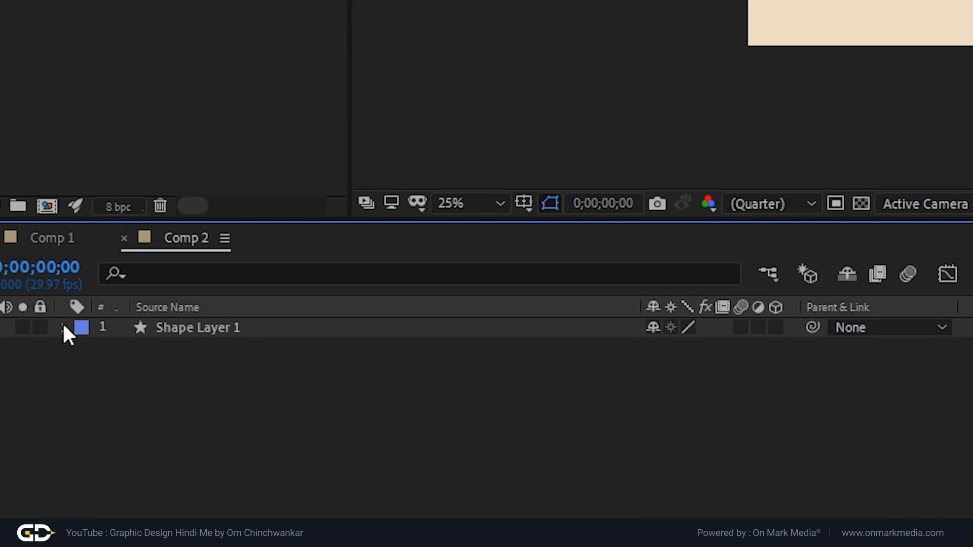
Rename Shape Layer 1 as branch
click(63, 326)
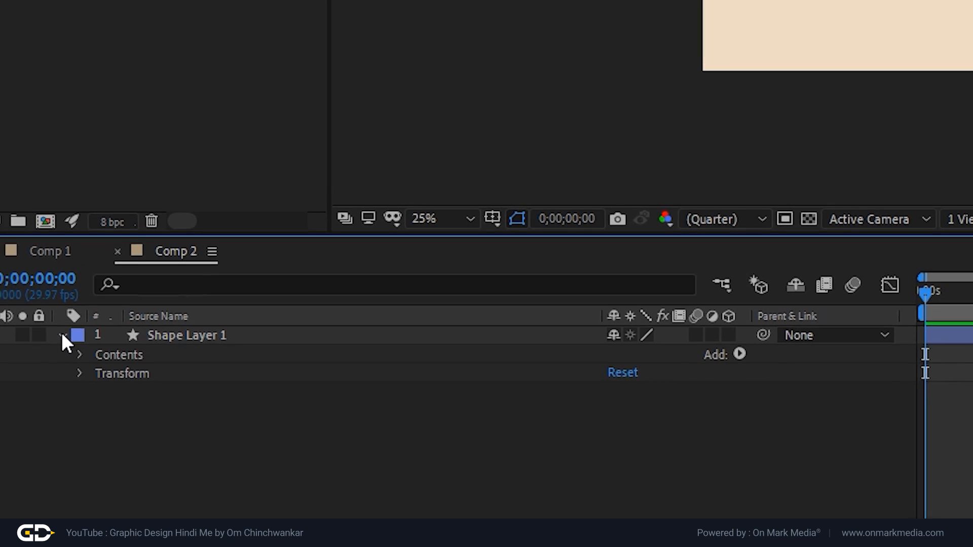
right_click(220, 328)
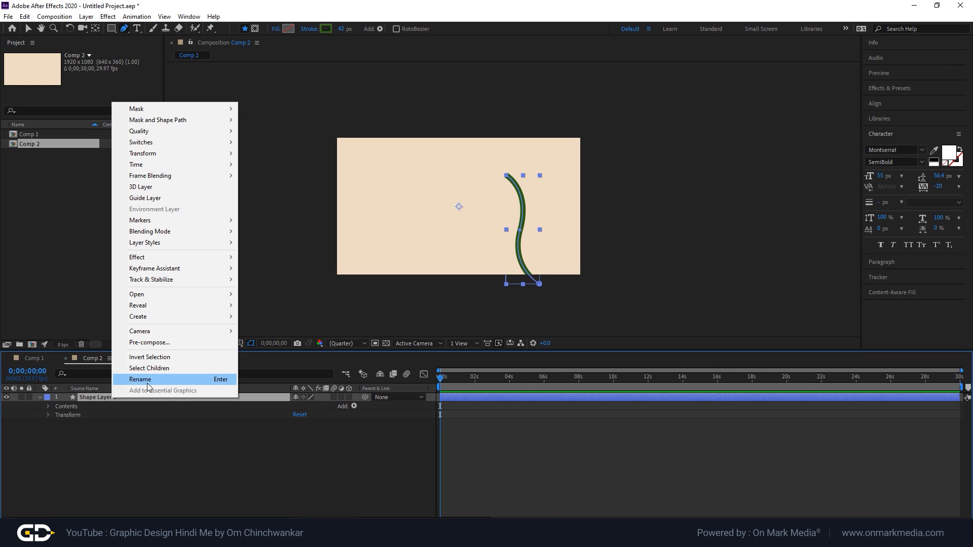
click(148, 384)
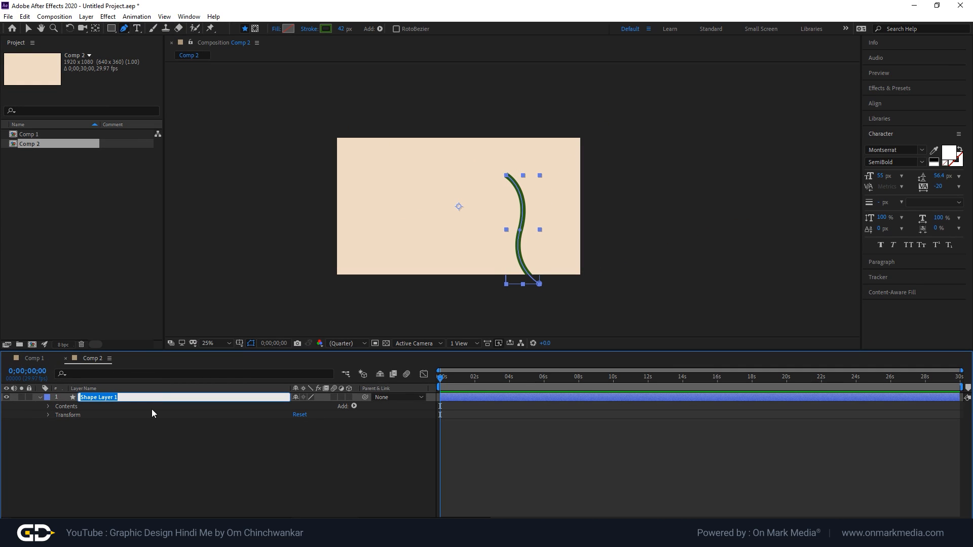
text(branch)
key(Return)
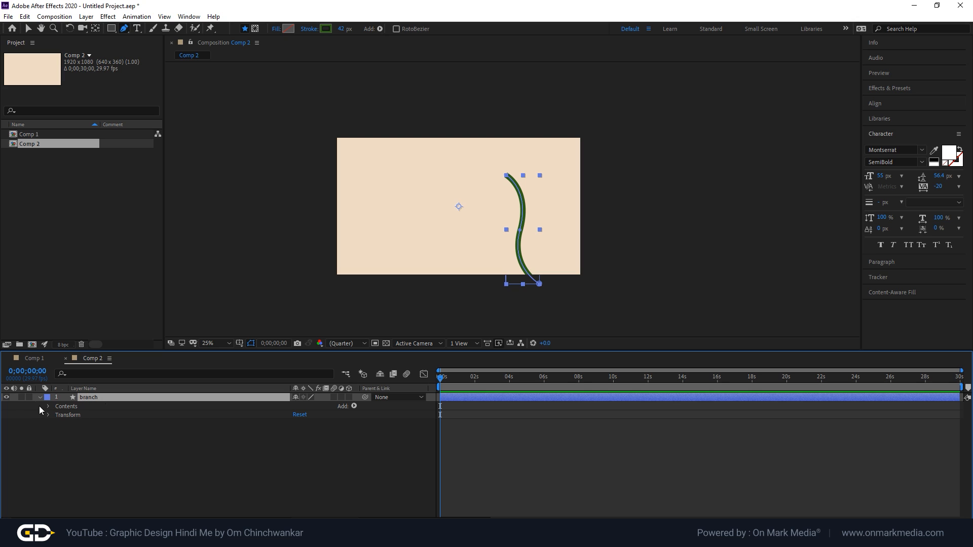
Add Trim Paths to the branch layer's contents and fit the composition in the viewer
click(62, 407)
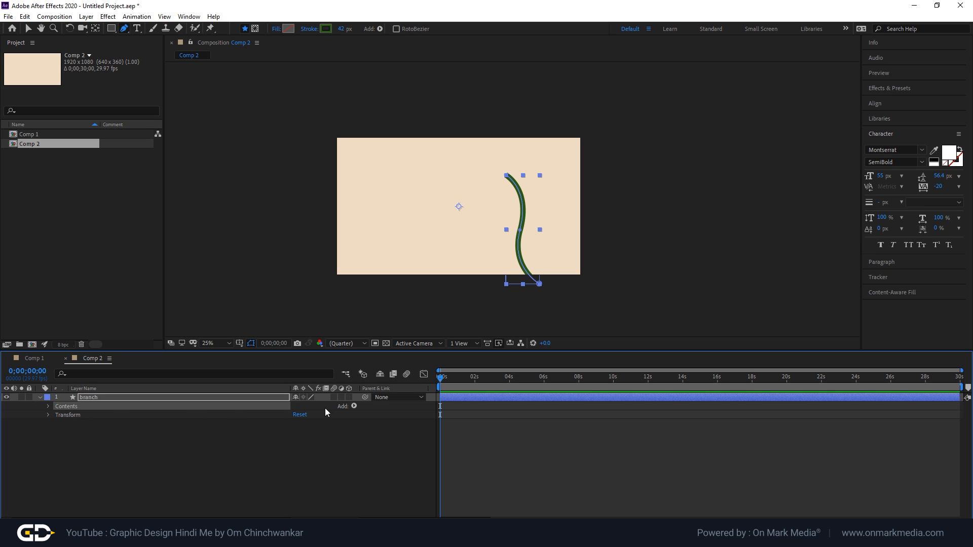
click(354, 406)
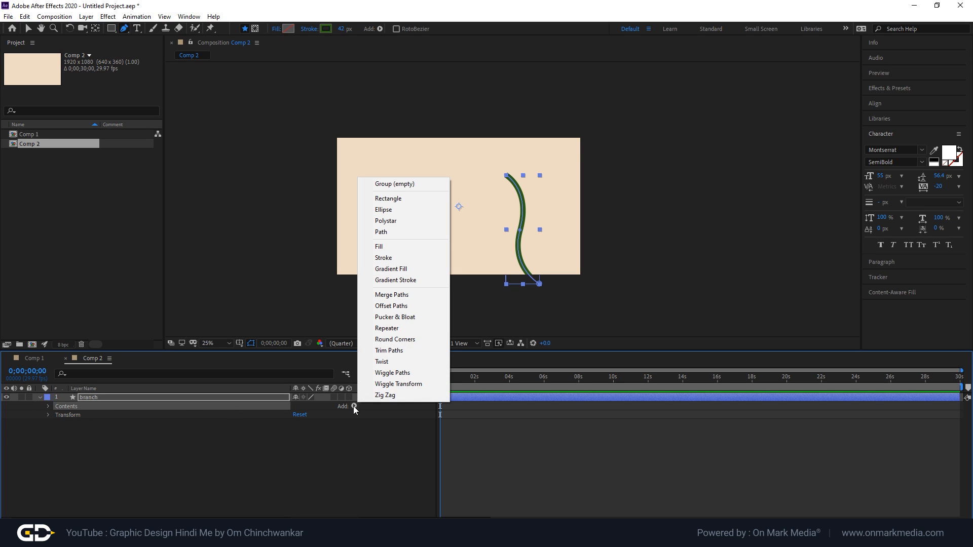
click(404, 351)
click(210, 343)
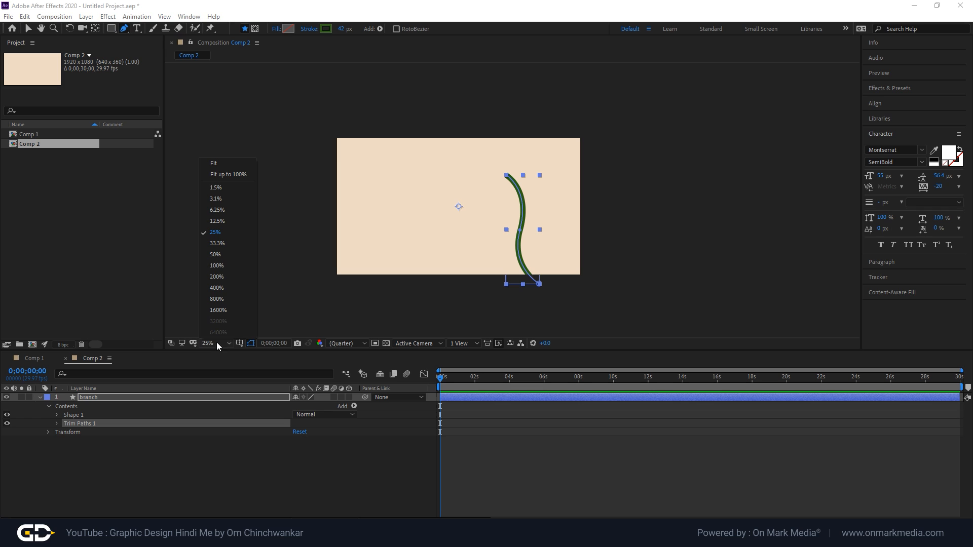
click(222, 177)
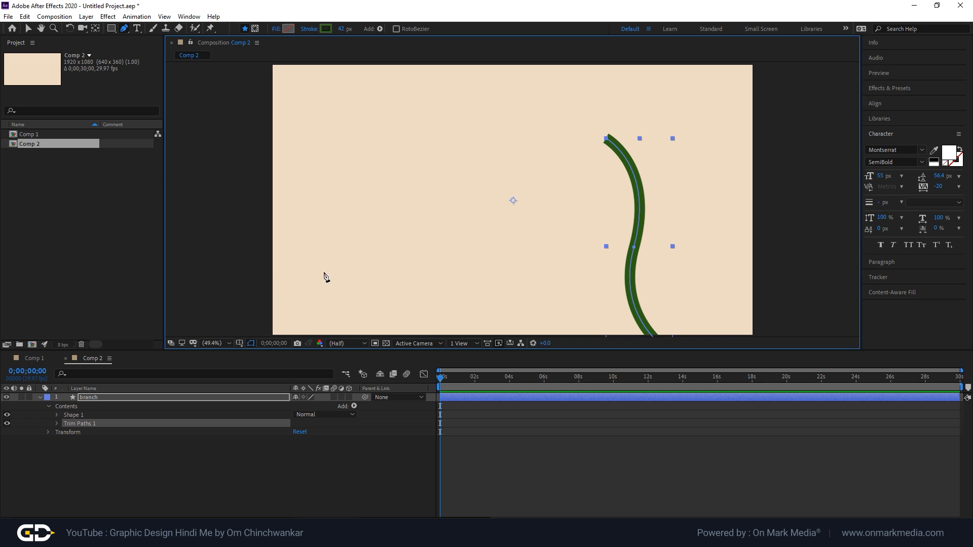
Set the Trim Paths End value to 0% and keyframe it at 0;00;00;00
click(57, 423)
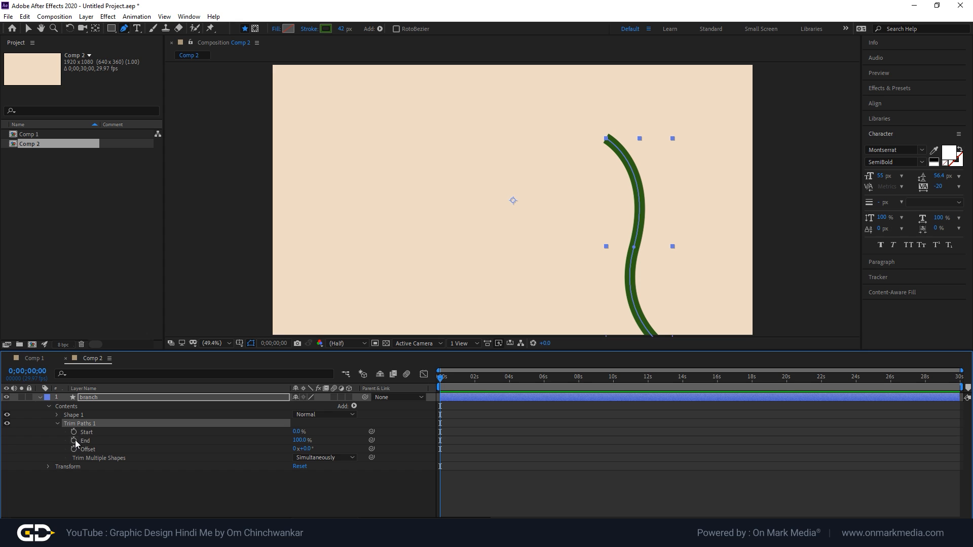
click(300, 442)
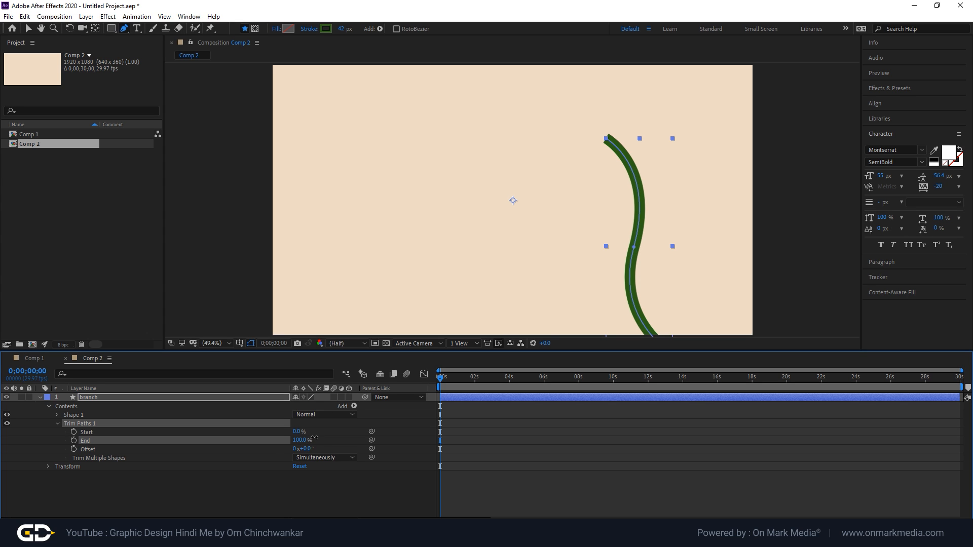
mouse_move(314, 437)
mouse_down()
mouse_move(256, 447)
mouse_move(301, 440)
mouse_up()
drag(367, 436, 322, 442)
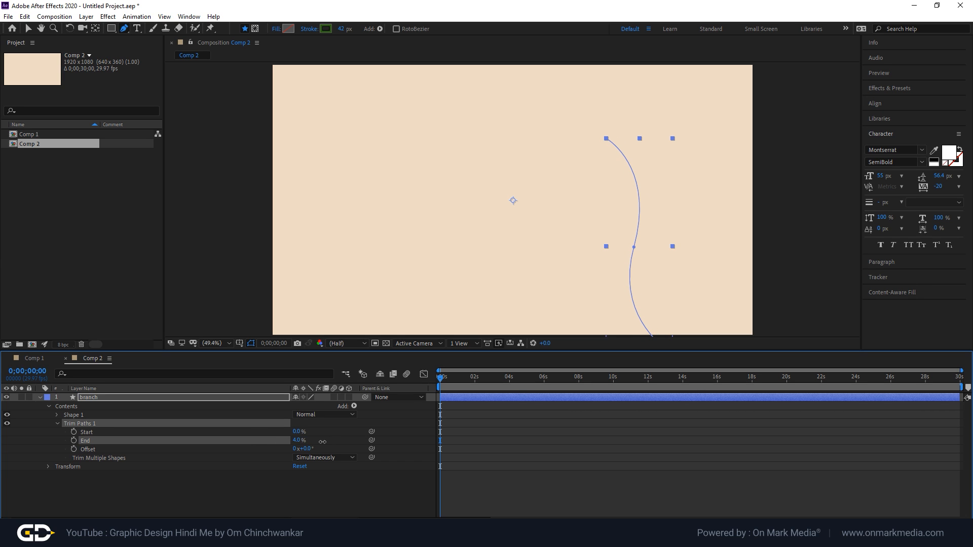
click(74, 440)
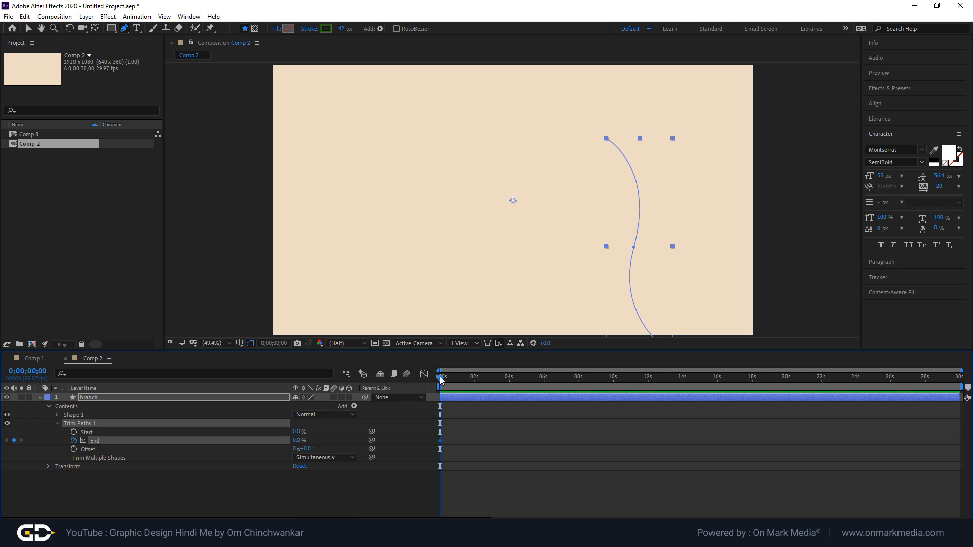
Add an End keyframe of 100% at 0;00;01;06 and preview the branch growing from the start
drag(440, 377, 461, 379)
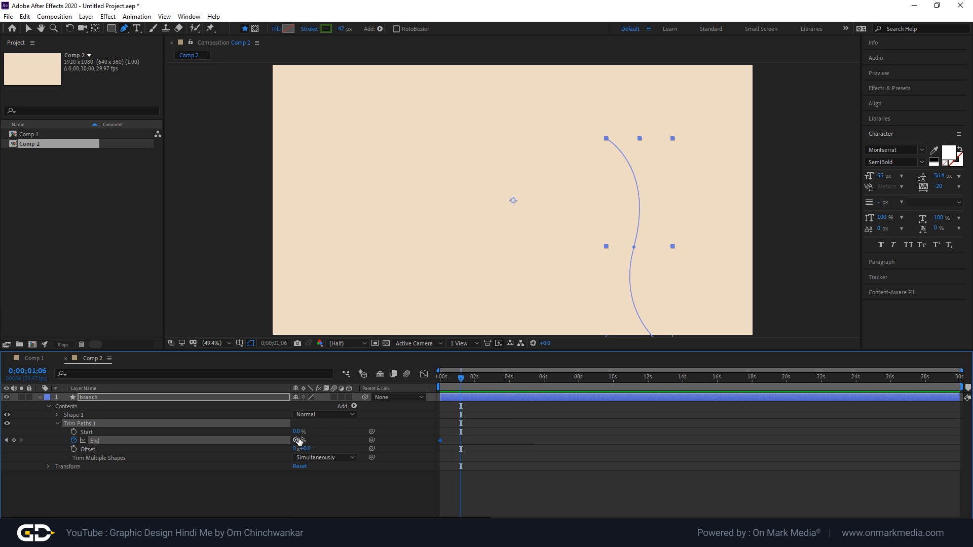
drag(298, 440, 370, 436)
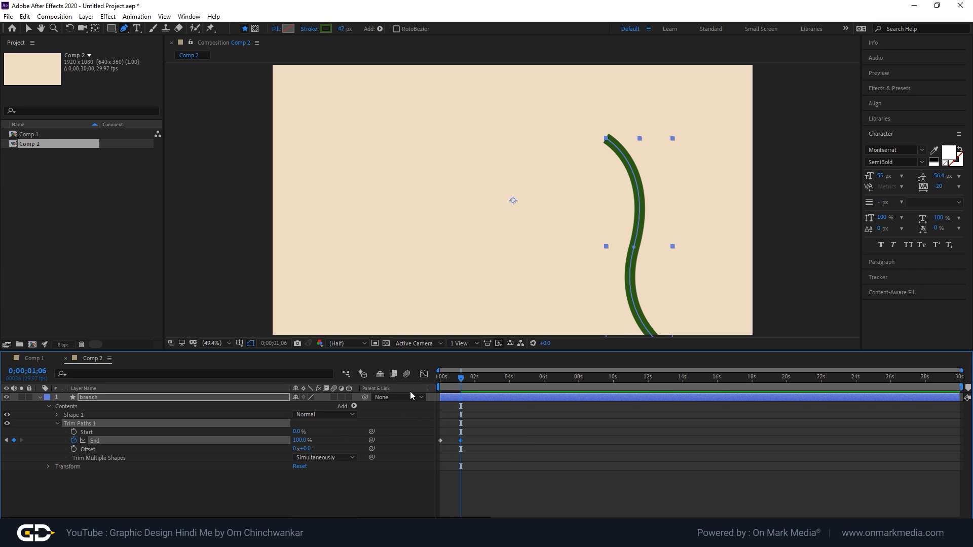
drag(446, 381, 442, 381)
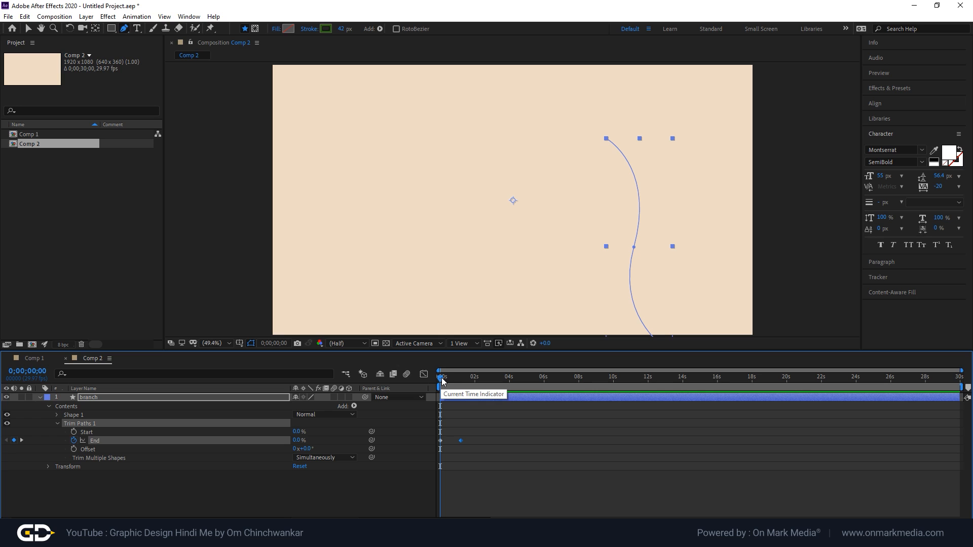
key(space)
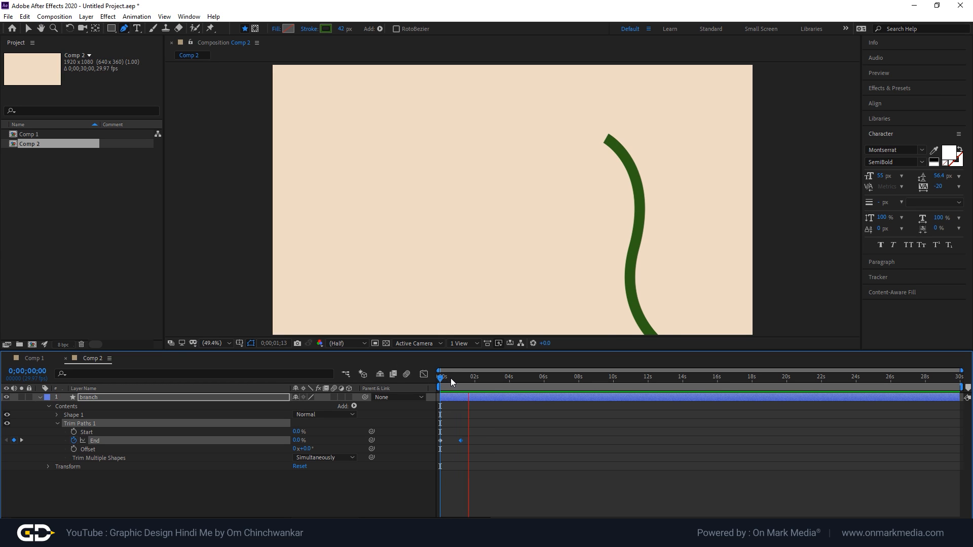
key(space)
Move the second End keyframe to about 0;00;01;22 and apply Easy Ease In to both End keyframes
mouse_move(464, 440)
mouse_down()
mouse_move(471, 442)
mouse_move(426, 448)
mouse_up()
key(space)
right_click(470, 440)
mouse_move(510, 434)
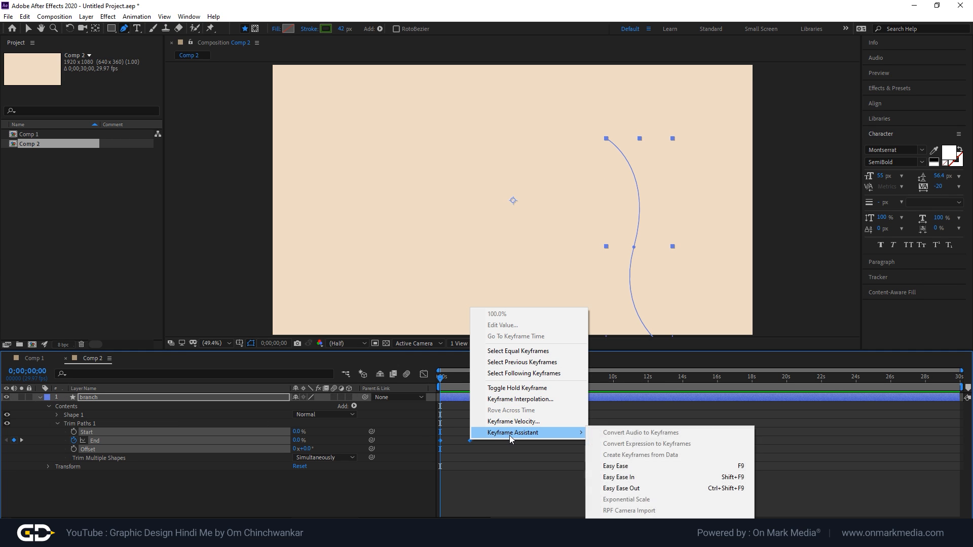
click(631, 479)
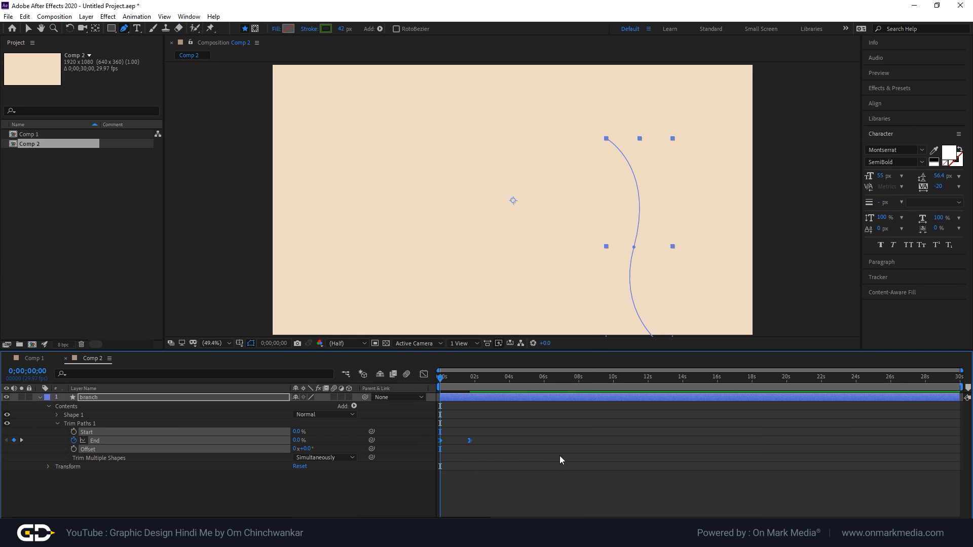
Preview the eased branch growth from the start of the timeline
key(space)
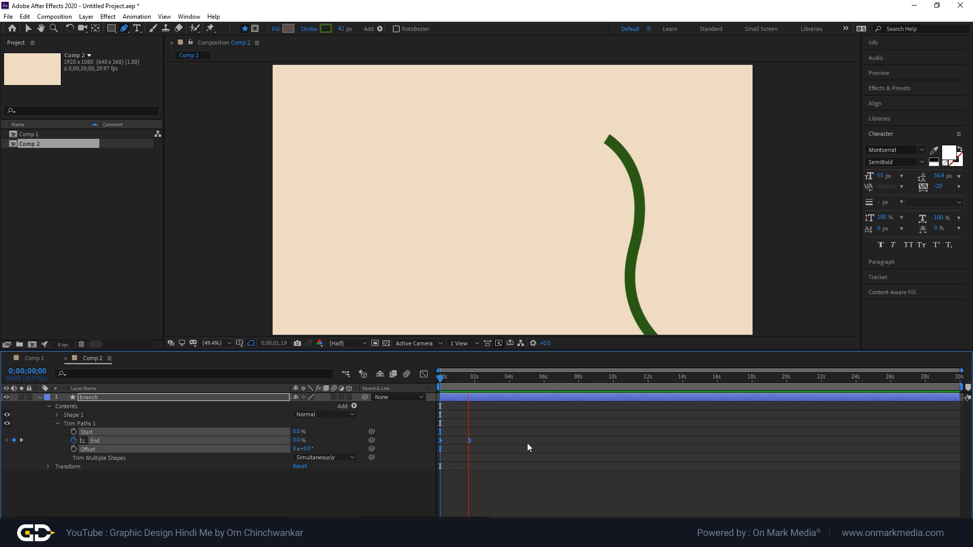
key(space)
click(494, 427)
key(v)
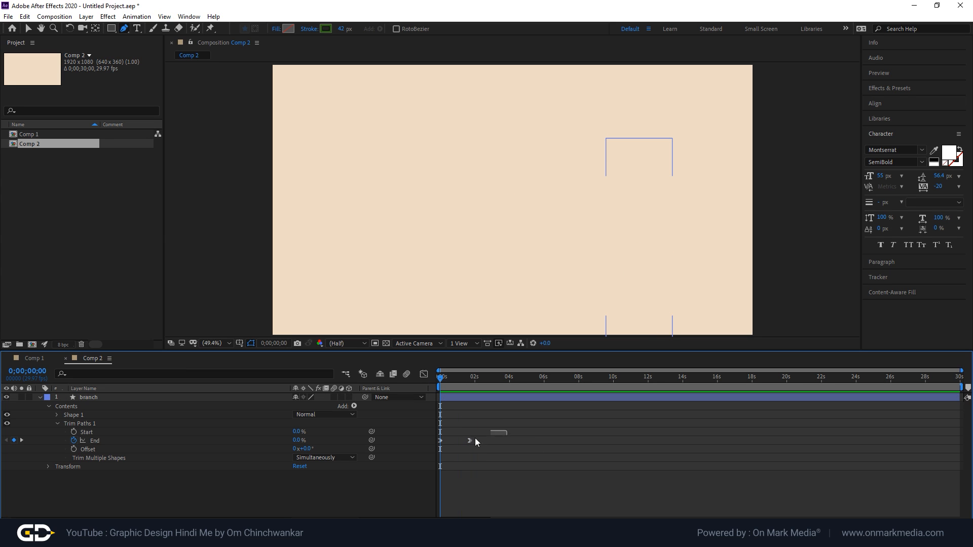
key(space)
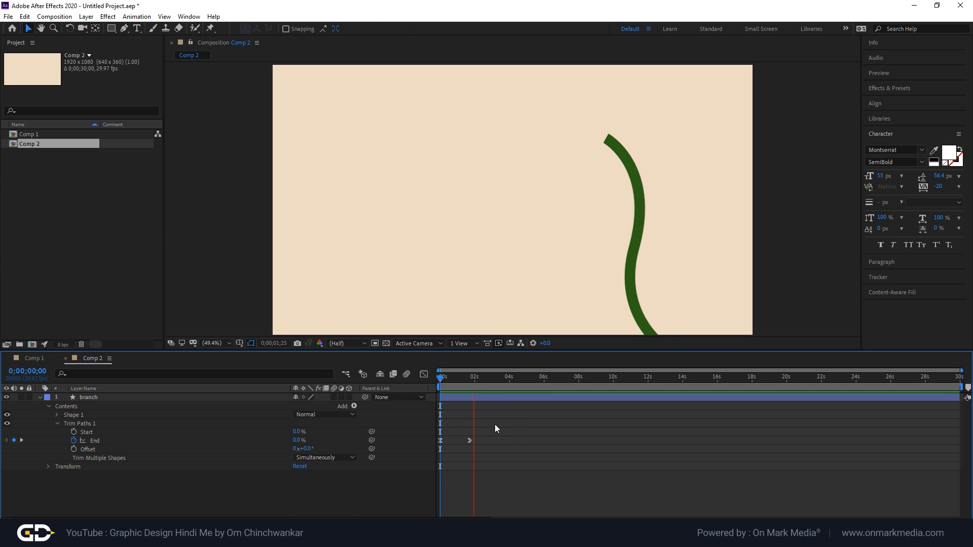
key(space)
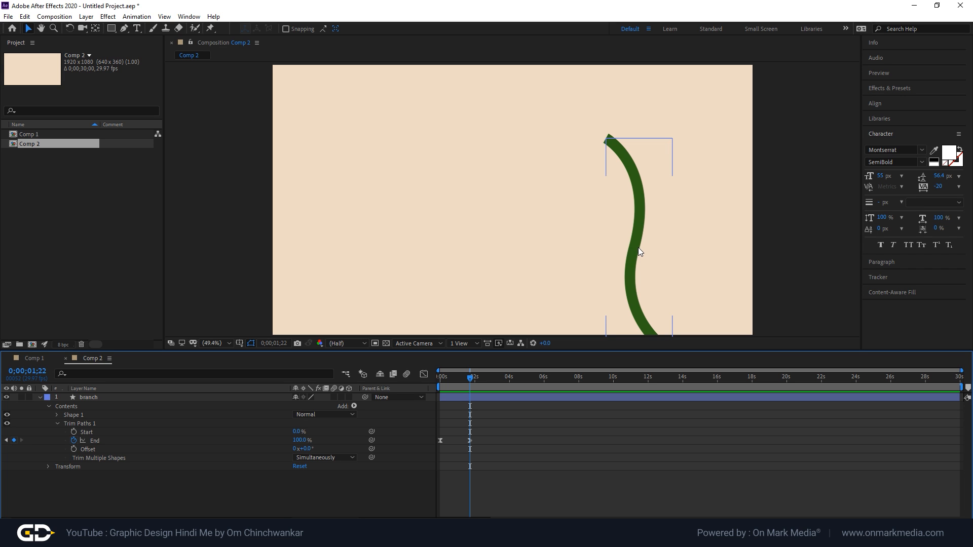
Draw a closed four-point leaf outline on a new shape layer left of the branch with the Pen tool, and curve its sides
click(639, 248)
click(123, 28)
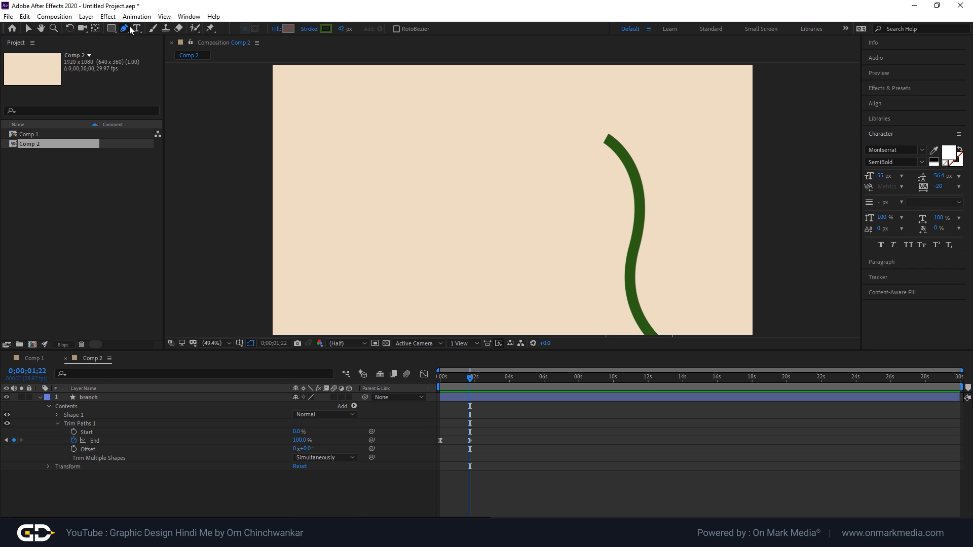
click(423, 254)
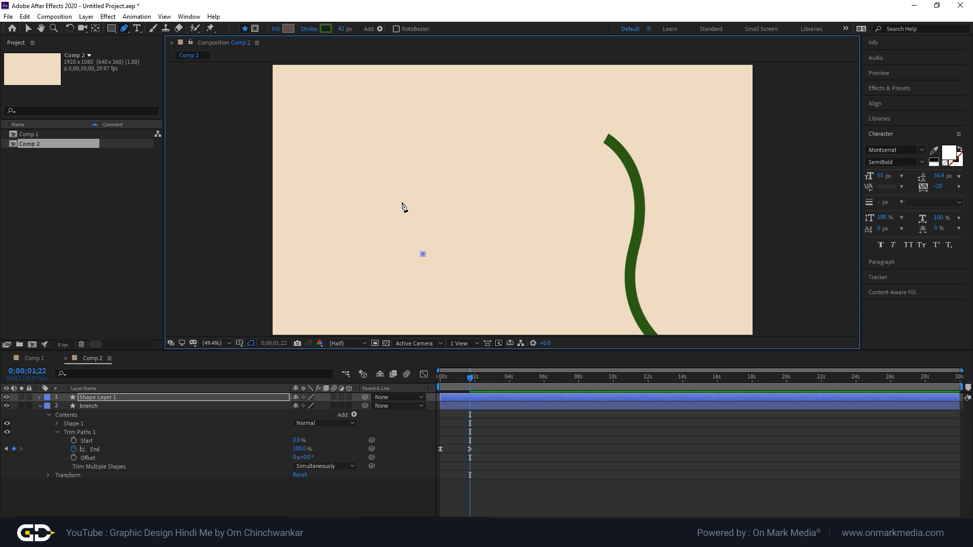
click(400, 201)
click(423, 179)
click(444, 198)
click(423, 254)
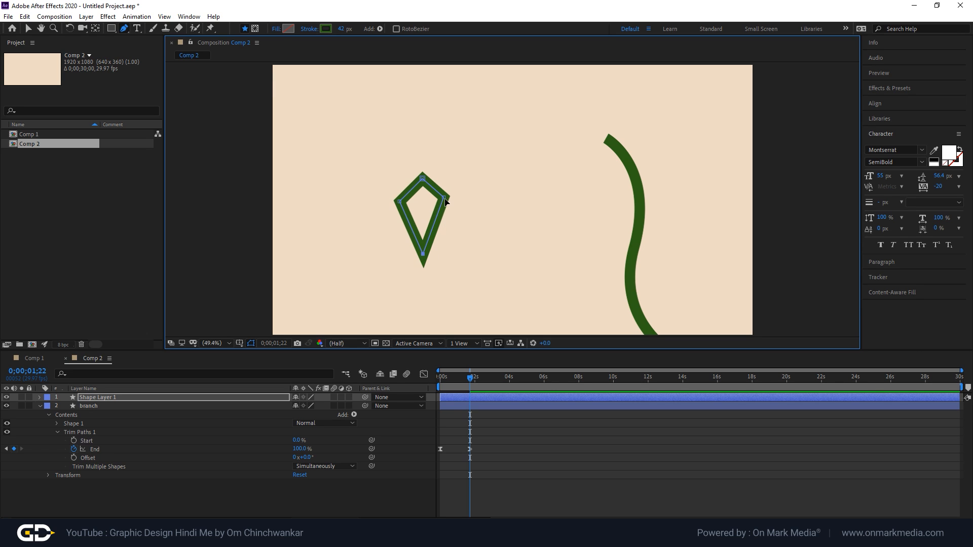
mouse_move(444, 198)
mouse_down()
mouse_move(440, 176)
mouse_move(444, 206)
mouse_move(404, 204)
mouse_move(399, 182)
mouse_move(396, 226)
mouse_move(403, 205)
mouse_up()
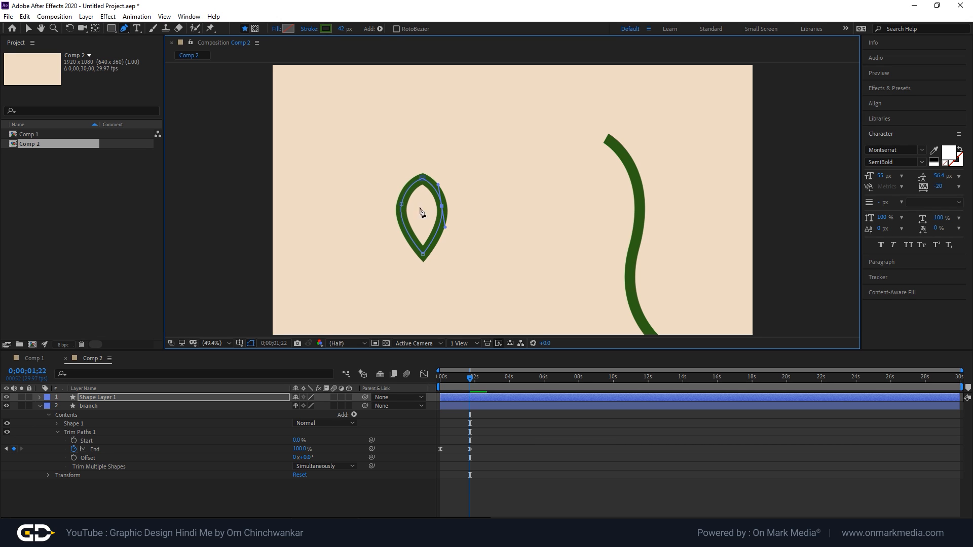
click(406, 206)
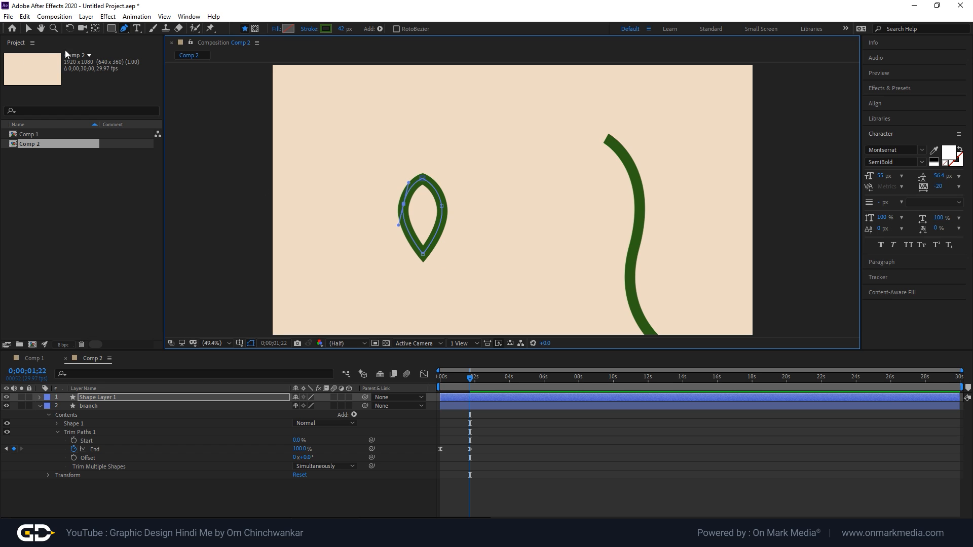
click(72, 30)
drag(441, 257, 481, 234)
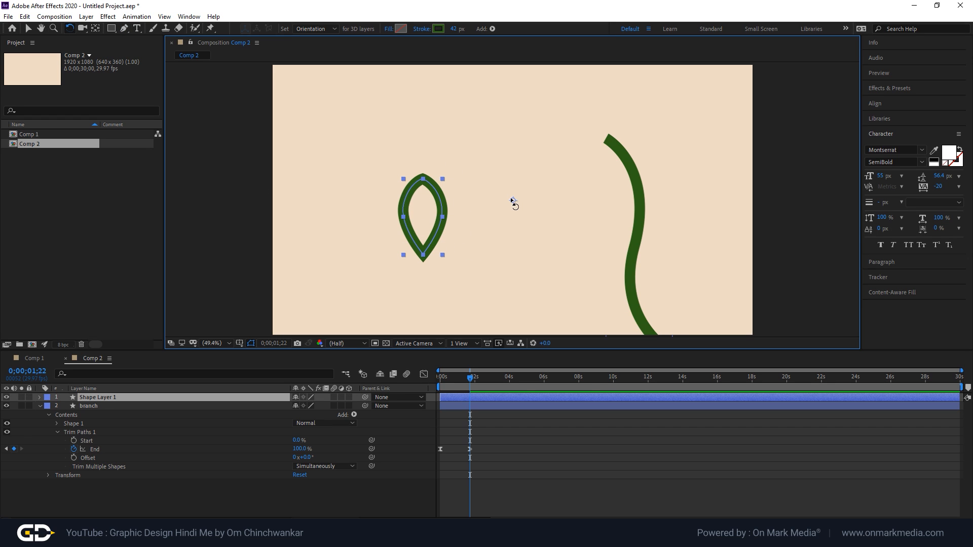
drag(513, 201, 465, 200)
key(ctrl+z)
Move the leaf's anchor point to its top tip and rotate the leaf around it so the opposite end points down-left
click(95, 29)
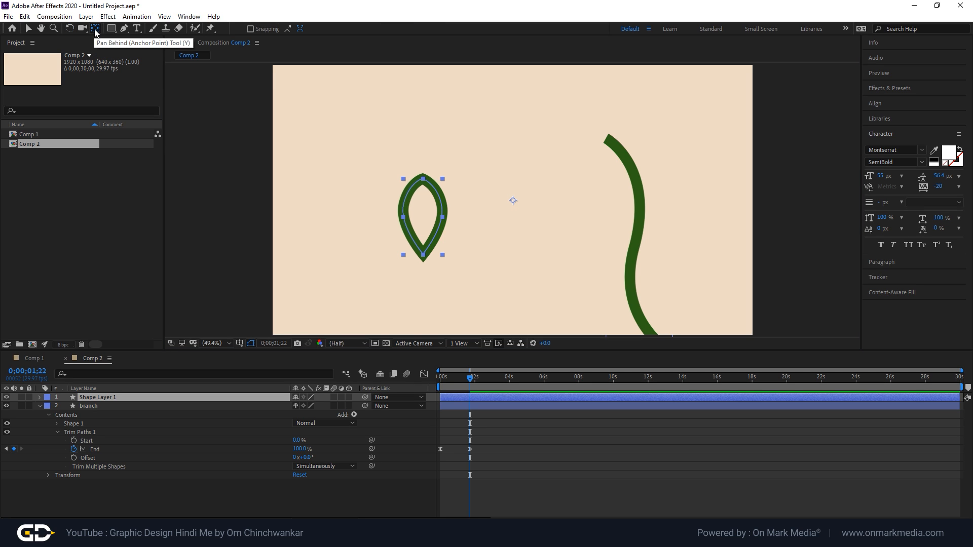
drag(513, 200, 425, 183)
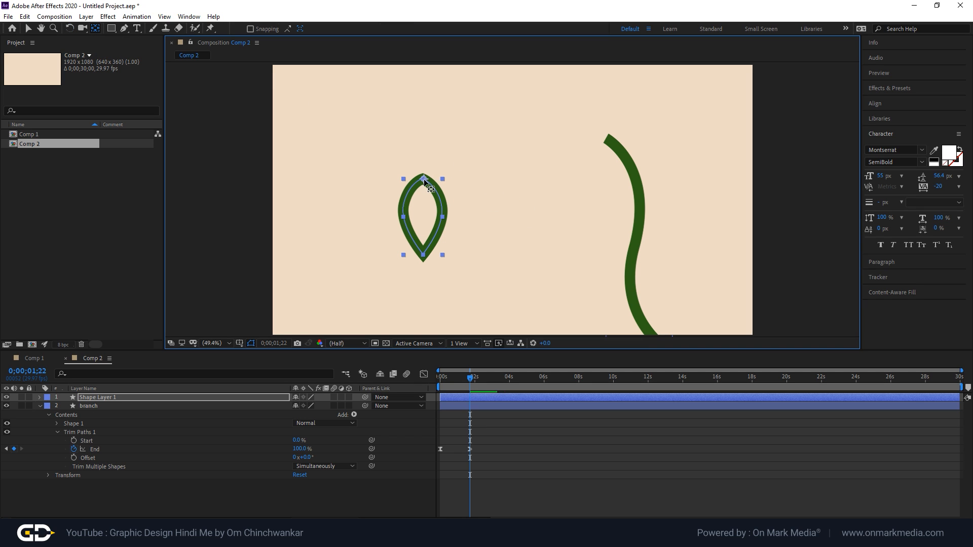
click(72, 29)
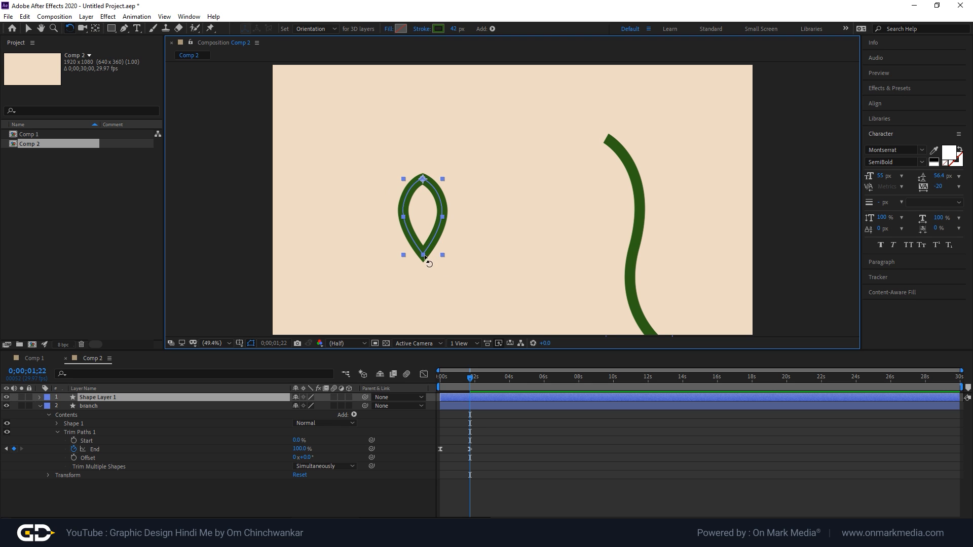
drag(426, 256, 421, 212)
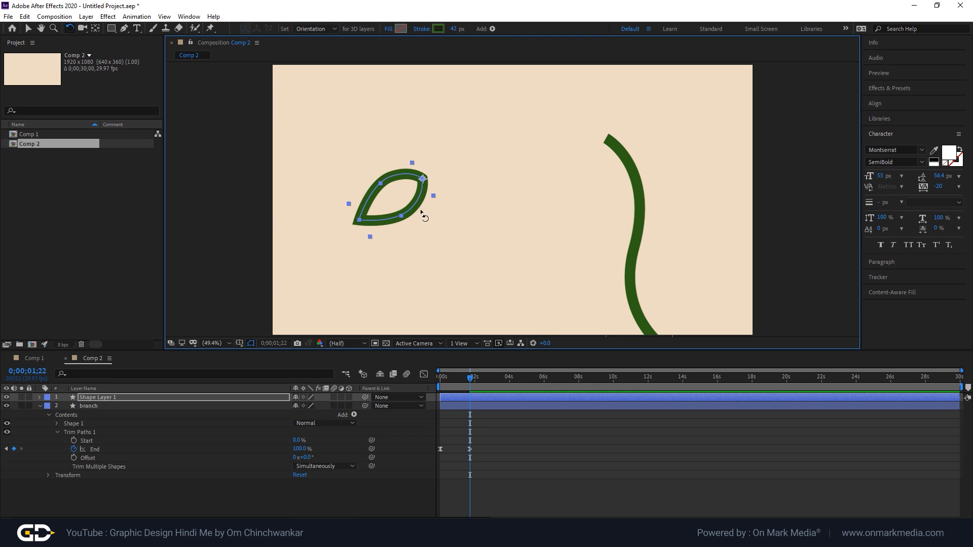
Attach the leaf's anchor tip to the left side of the branch and rename its layer patta1
click(27, 29)
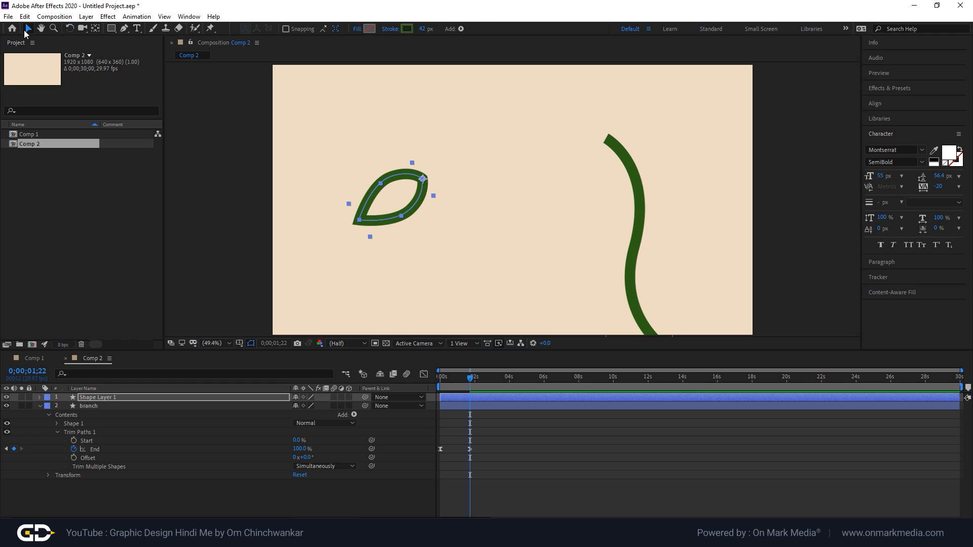
drag(420, 222, 628, 254)
right_click(102, 398)
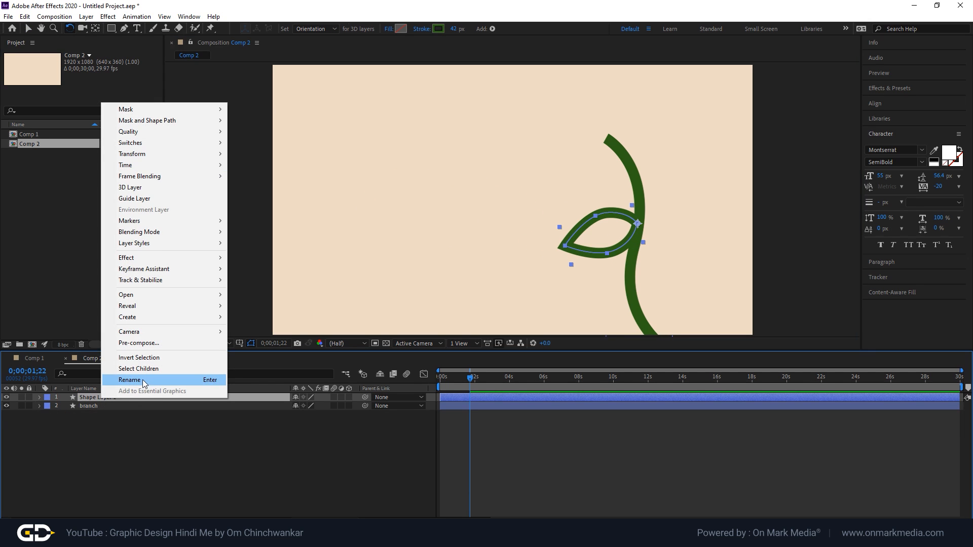
click(142, 379)
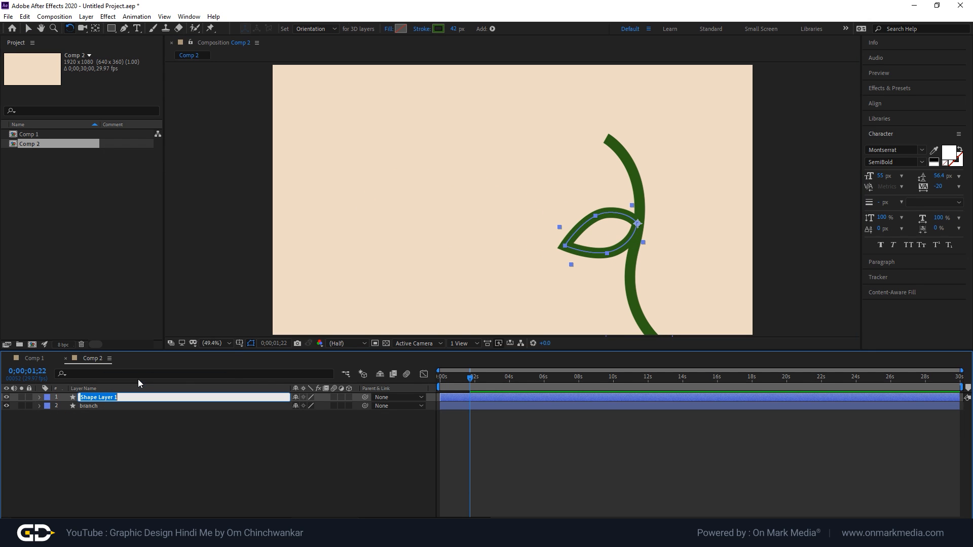
text(patta1)
key(Return)
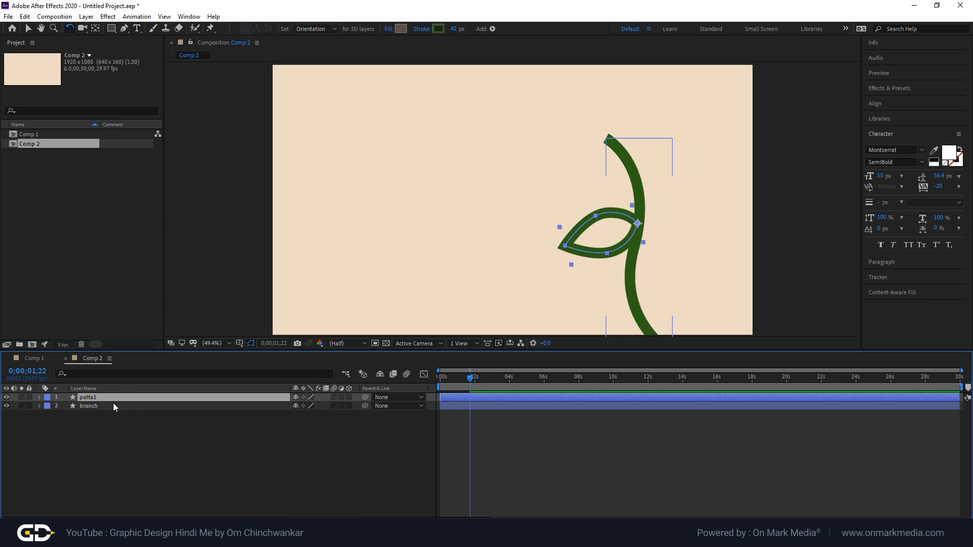
Duplicate the patta1 leaf and place the copy higher on the branch's right side, rotated toward the upper right
click(25, 16)
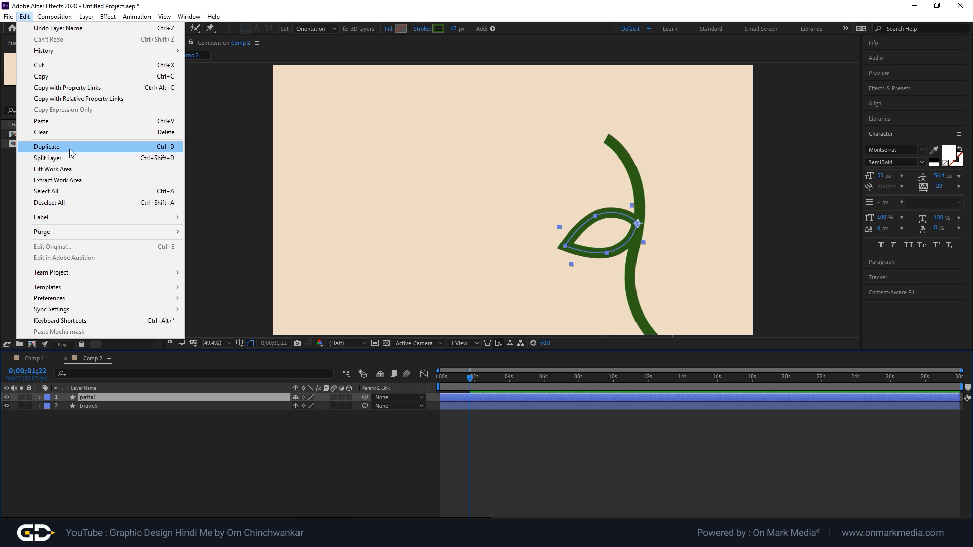
click(71, 152)
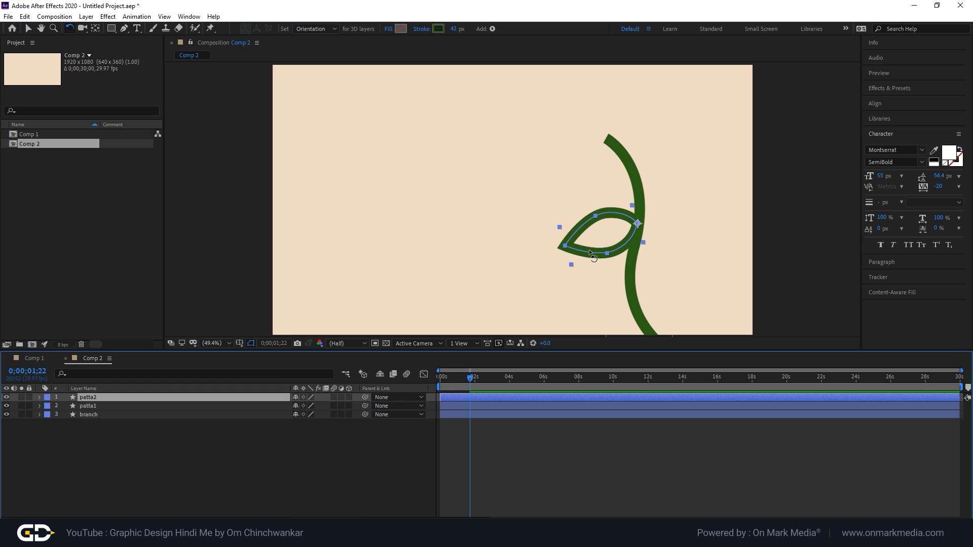
drag(574, 252, 651, 205)
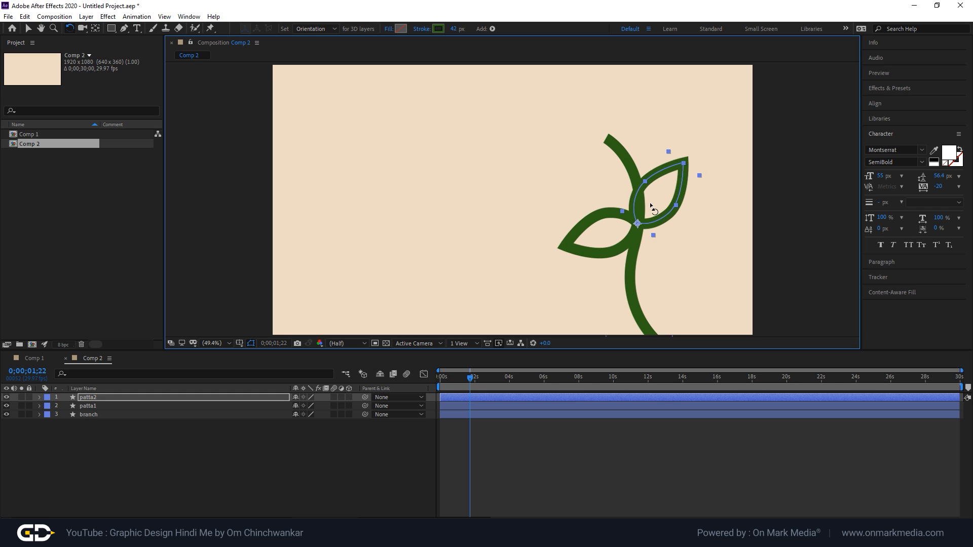
click(27, 28)
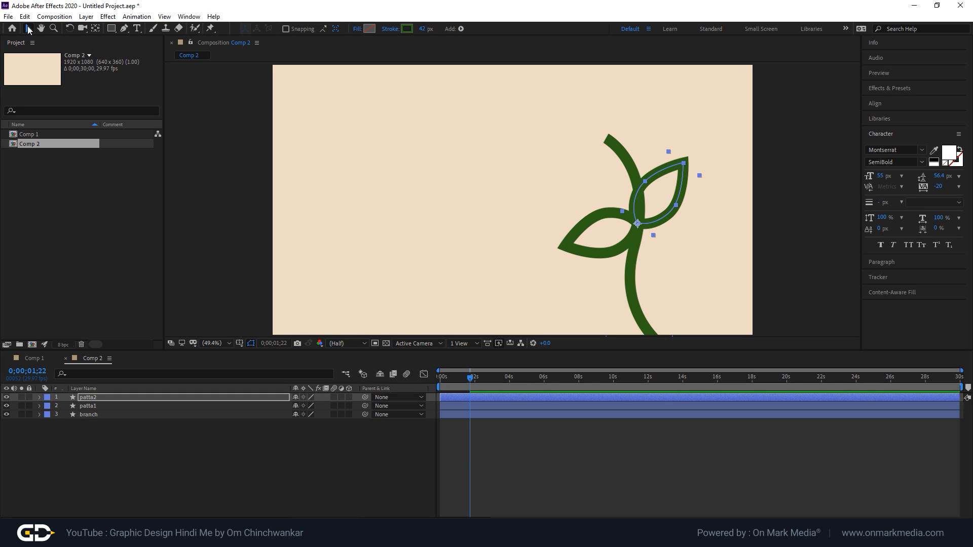
drag(653, 204, 655, 169)
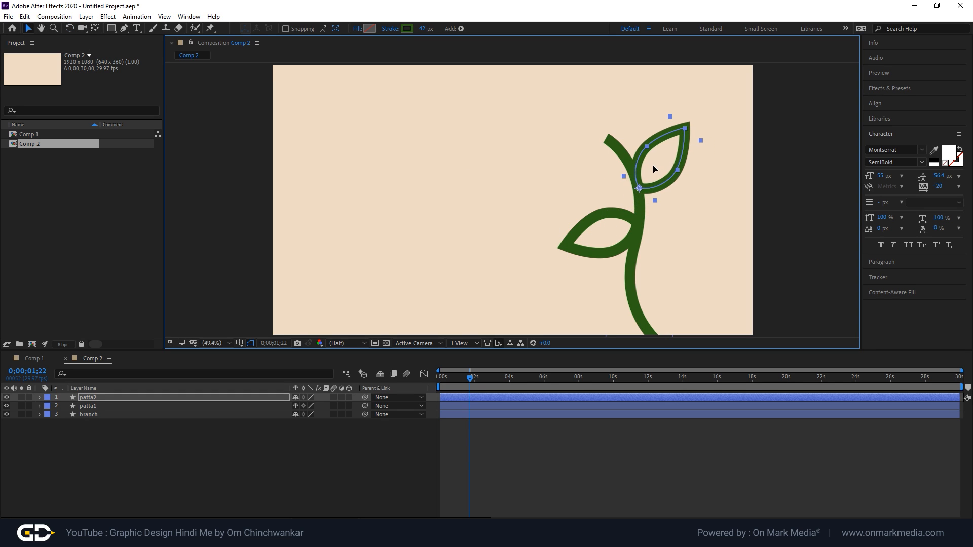
Shift the patta2 layer to start at about 2 seconds and the patta1 layer to start at 0;00;00;25
drag(440, 378, 454, 381)
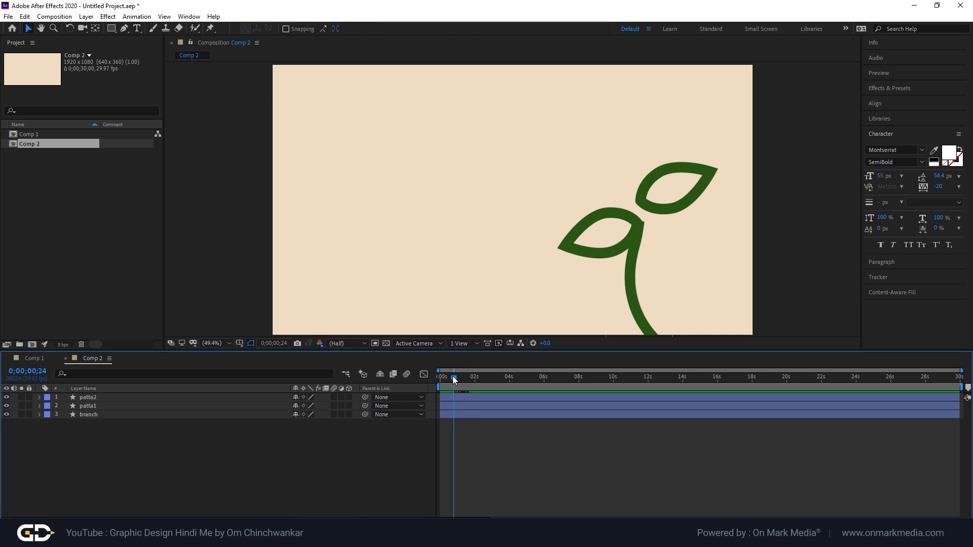
click(462, 400)
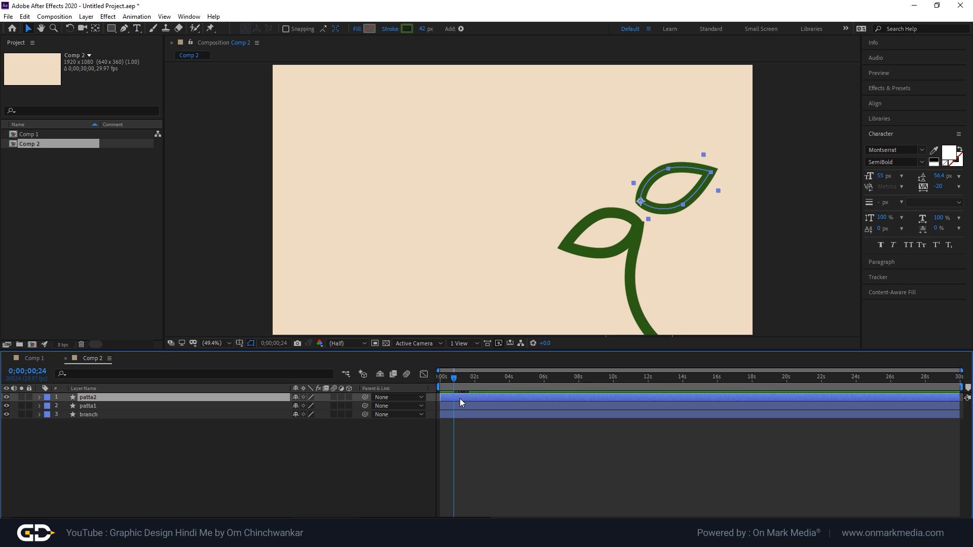
drag(462, 397, 455, 378)
click(468, 406)
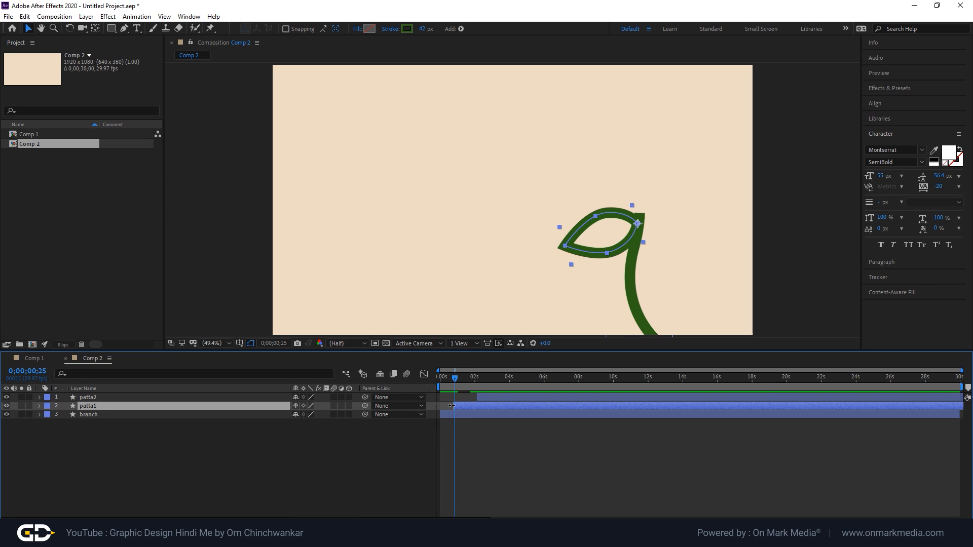
scroll(452, 407, up, 3)
scroll(452, 408, down, 1)
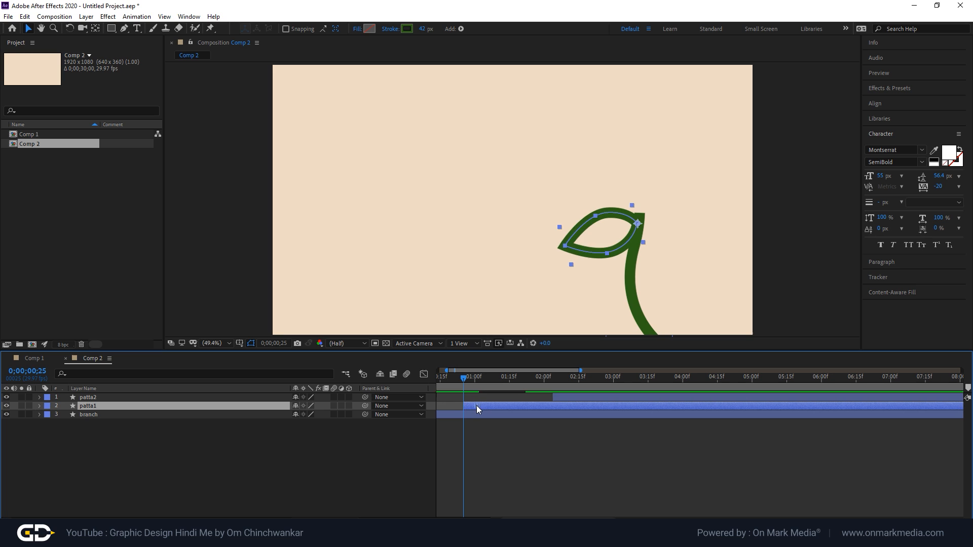
click(491, 439)
Add Trim Paths to the patta1 layer's contents and show its properties
click(36, 406)
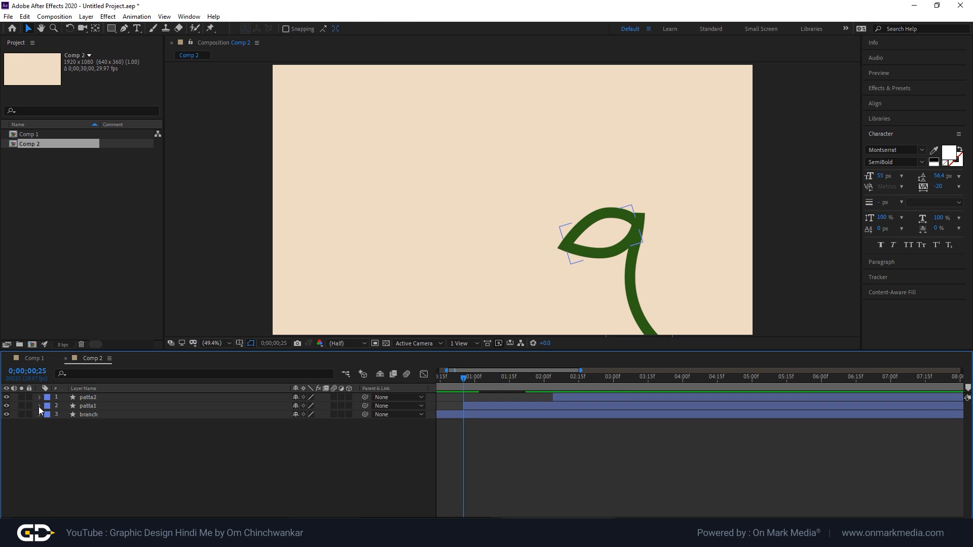
click(39, 406)
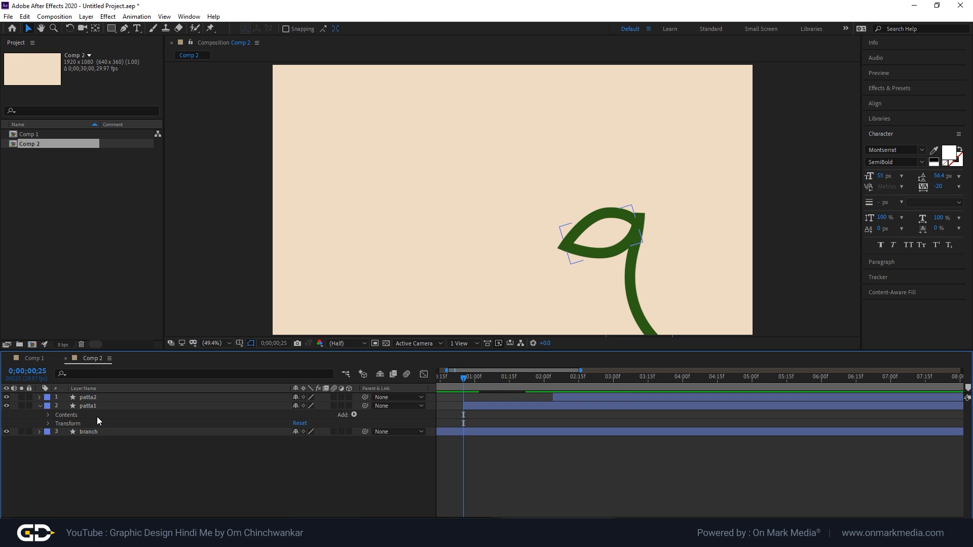
click(354, 415)
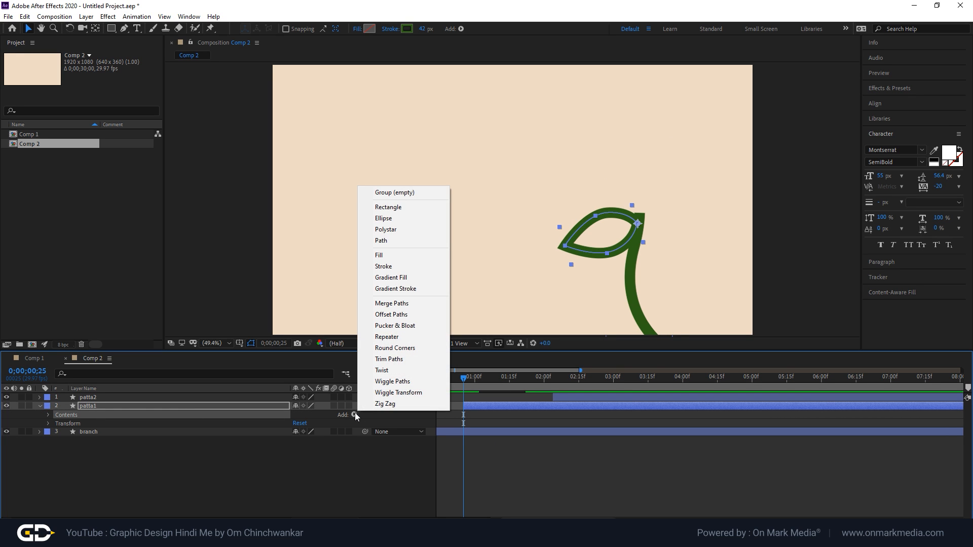
click(398, 360)
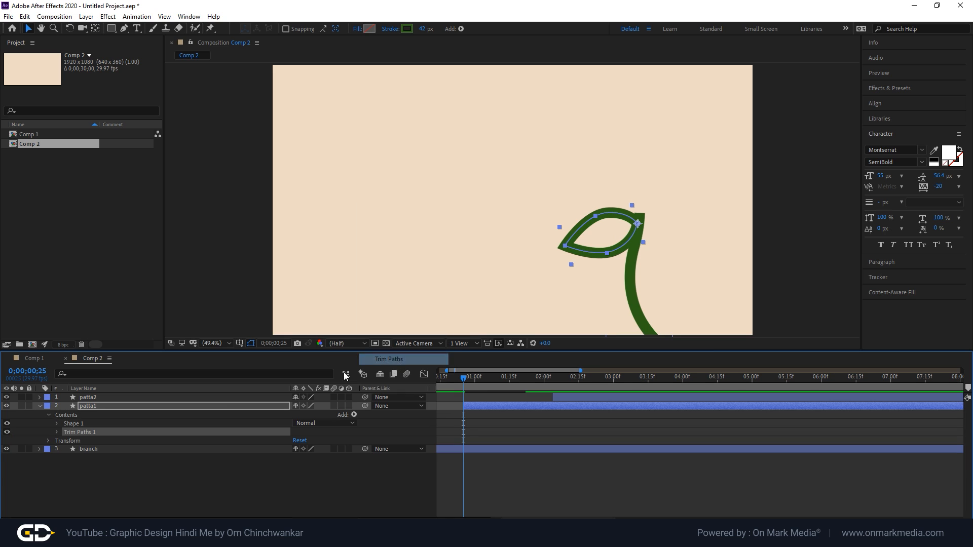
click(56, 431)
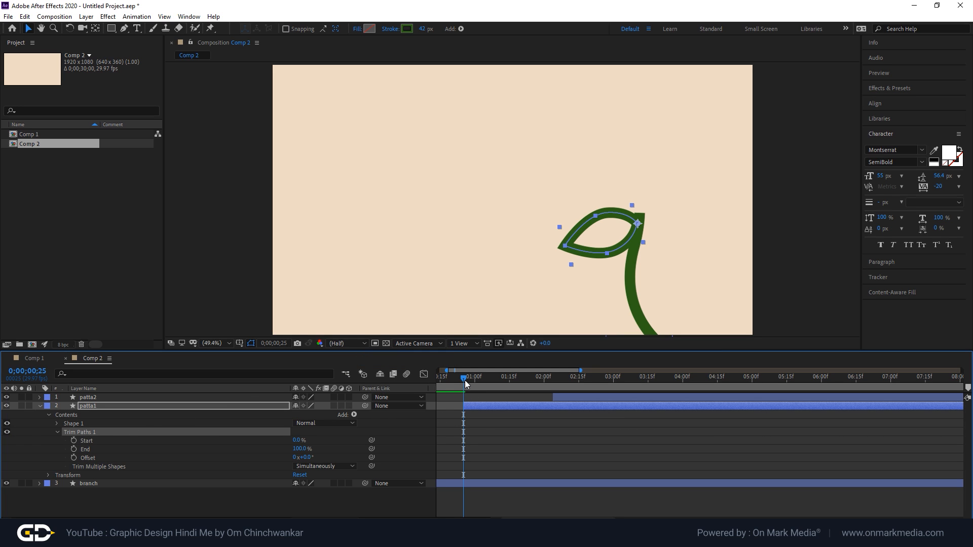
Keyframe patta1's Trim Paths Start, End and Offset at 0;00;00;25, with End set to 0%
drag(465, 380, 463, 378)
click(74, 449)
click(74, 441)
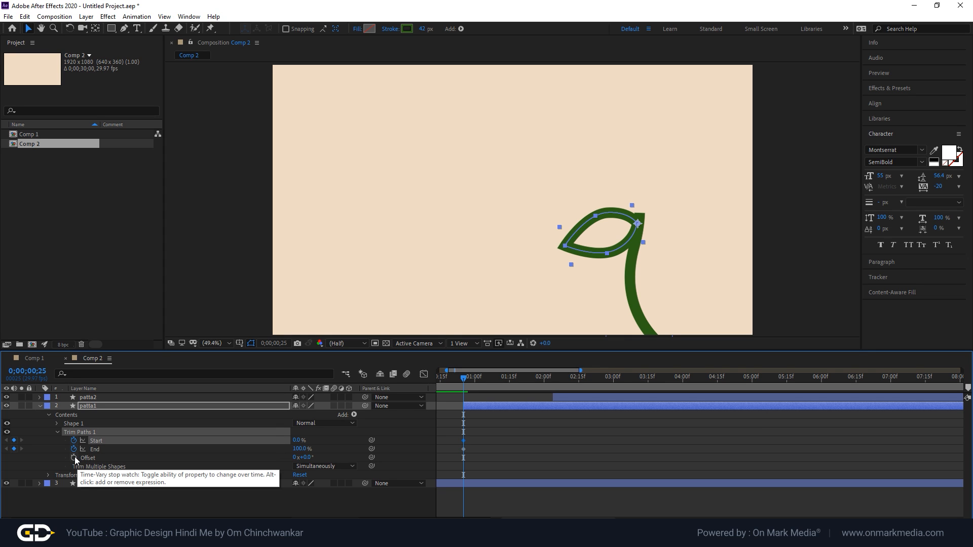
click(75, 458)
click(98, 453)
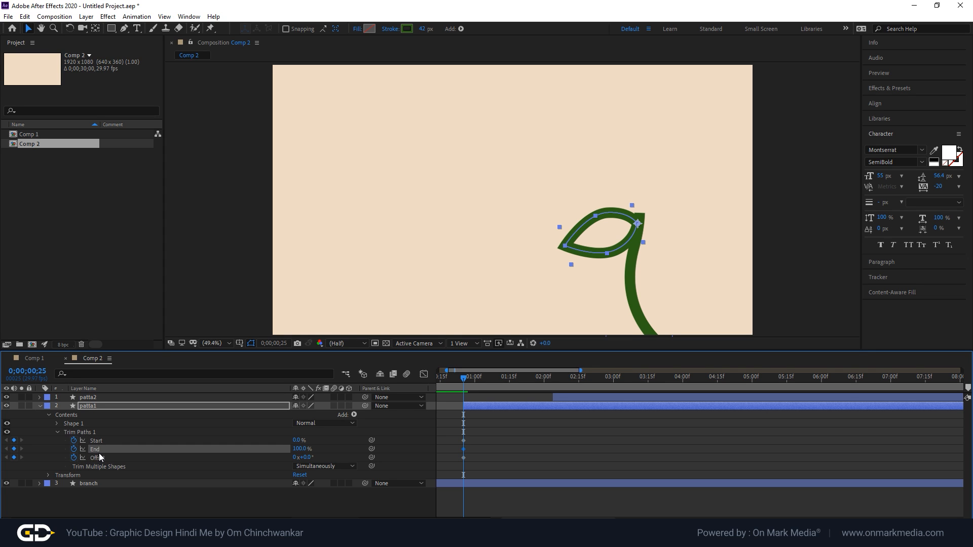
drag(300, 449, 250, 454)
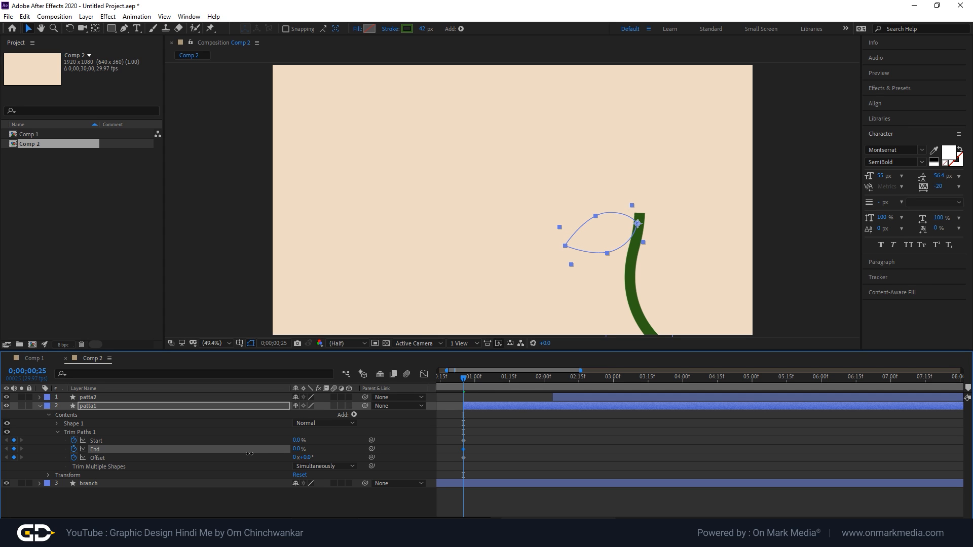
Add an End keyframe of 100% at 0;00;01;03 to patta1's Trim Paths
key(space)
key(space)
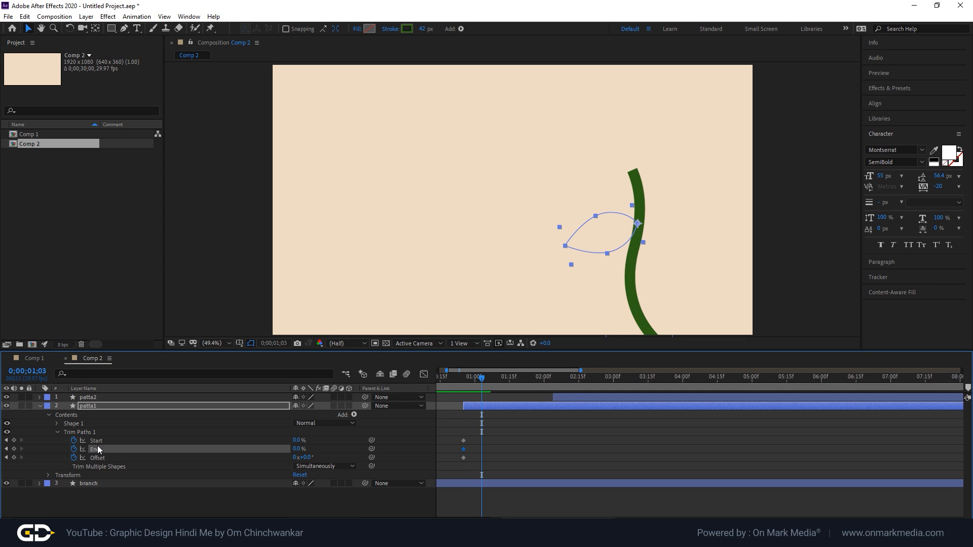
drag(297, 449, 377, 443)
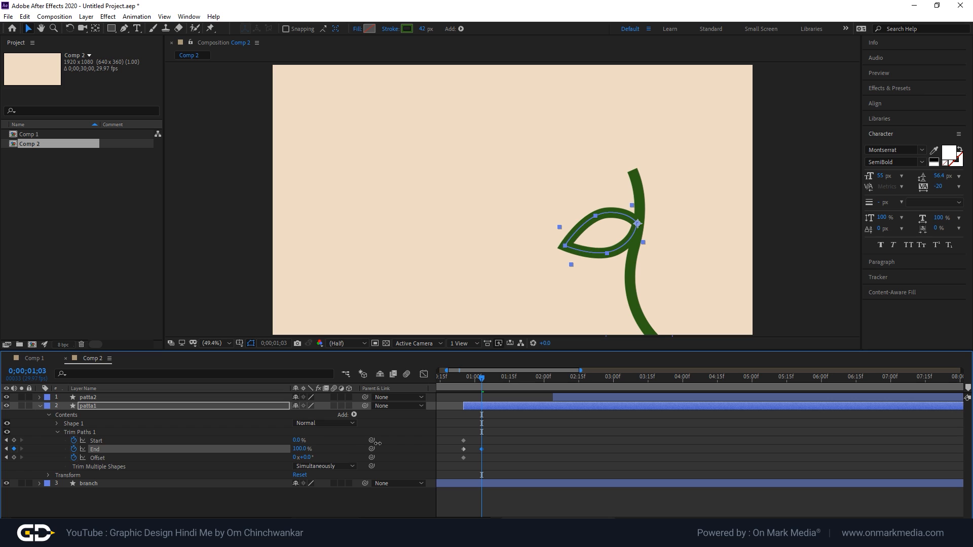
Apply Easy Ease In to all of patta1's Trim Paths keyframes
drag(504, 429, 460, 458)
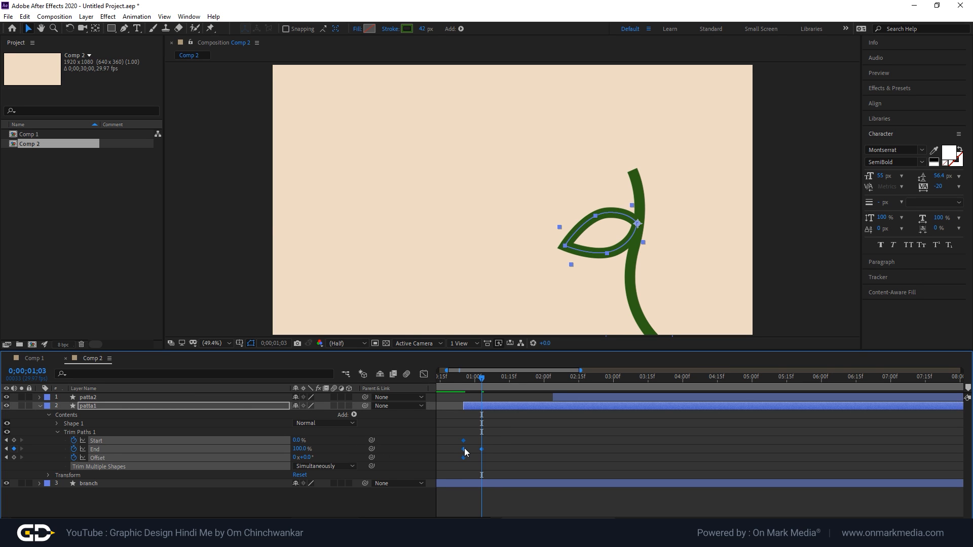
right_click(465, 449)
mouse_move(537, 443)
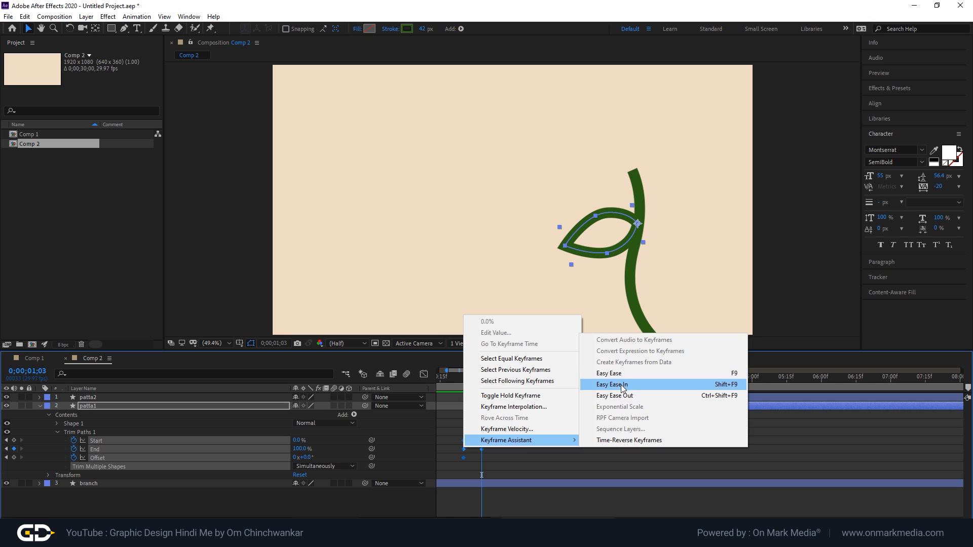
click(623, 389)
Preview how the patta1 leaf draws itself between its first and last End keyframes
click(465, 378)
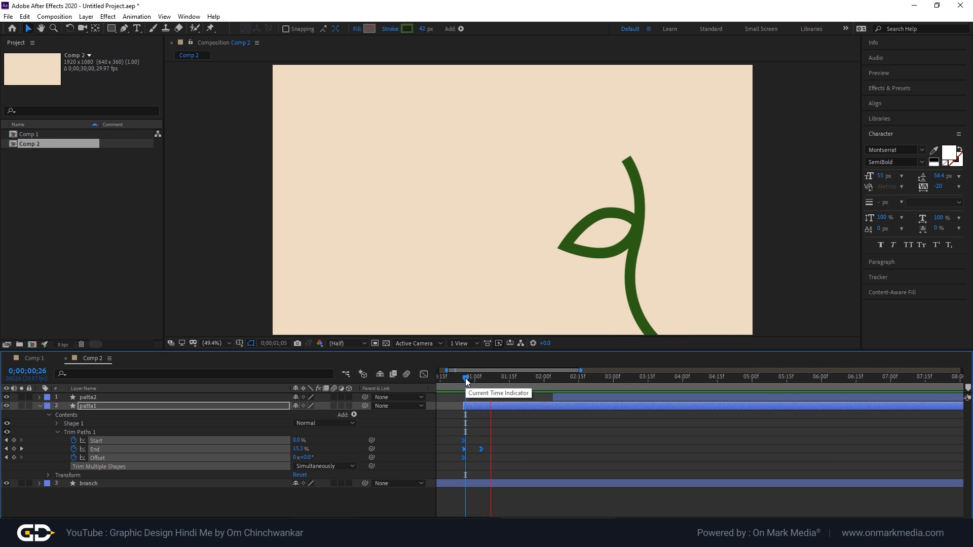
mouse_move(466, 378)
mouse_down()
mouse_move(447, 379)
mouse_move(473, 379)
mouse_up()
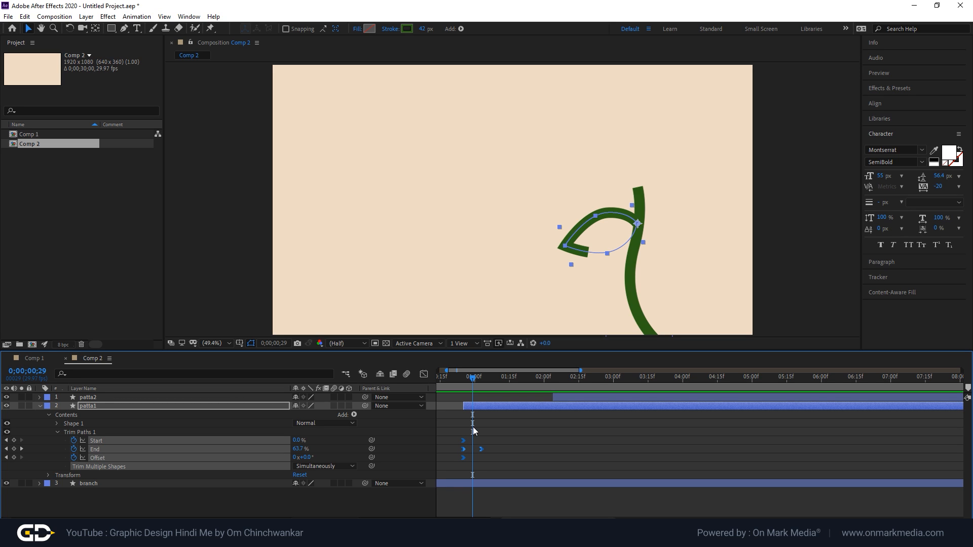
click(482, 379)
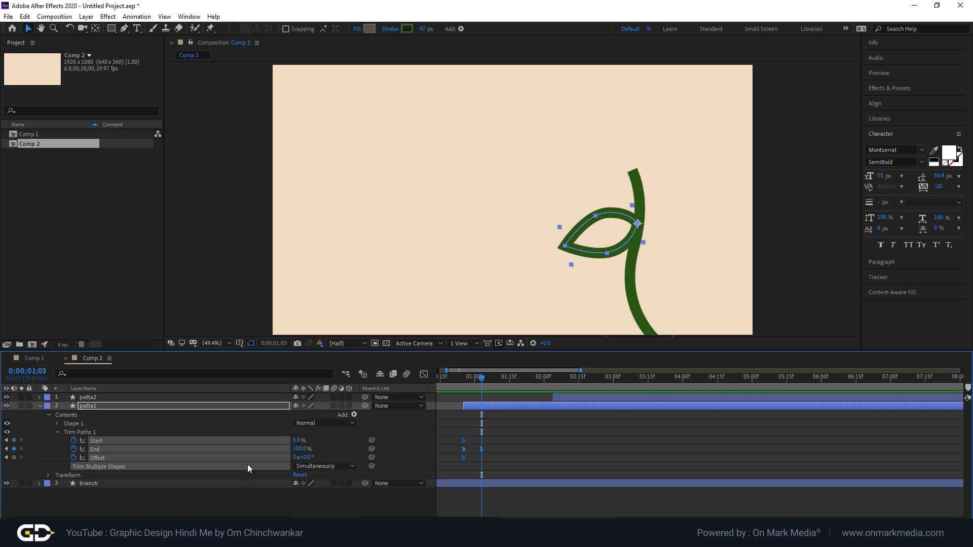
drag(307, 458, 450, 436)
click(465, 379)
click(482, 379)
Shift the patta2 layer to start at 0;00;01;04, then collapse patta1 and expand patta2's properties
click(558, 399)
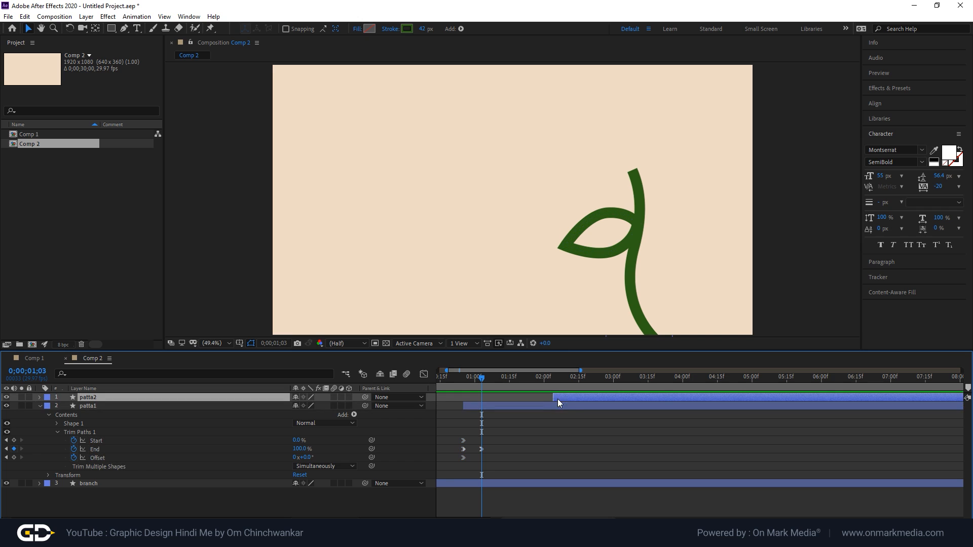
drag(571, 400, 503, 407)
key(Page_Down)
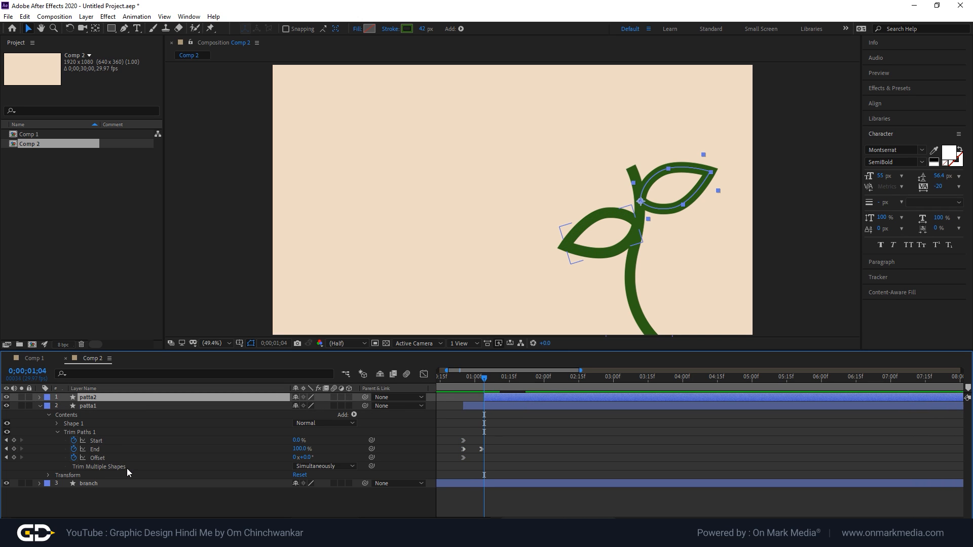
click(40, 406)
click(39, 399)
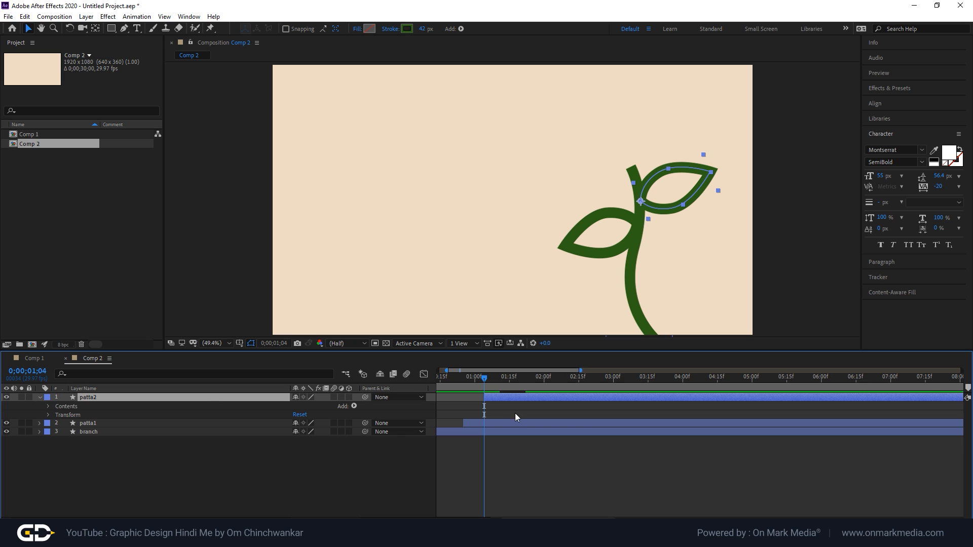
Add Trim Paths to patta2's contents and enable keyframes for its Start, End and Offset at 0;00;01;04
click(78, 407)
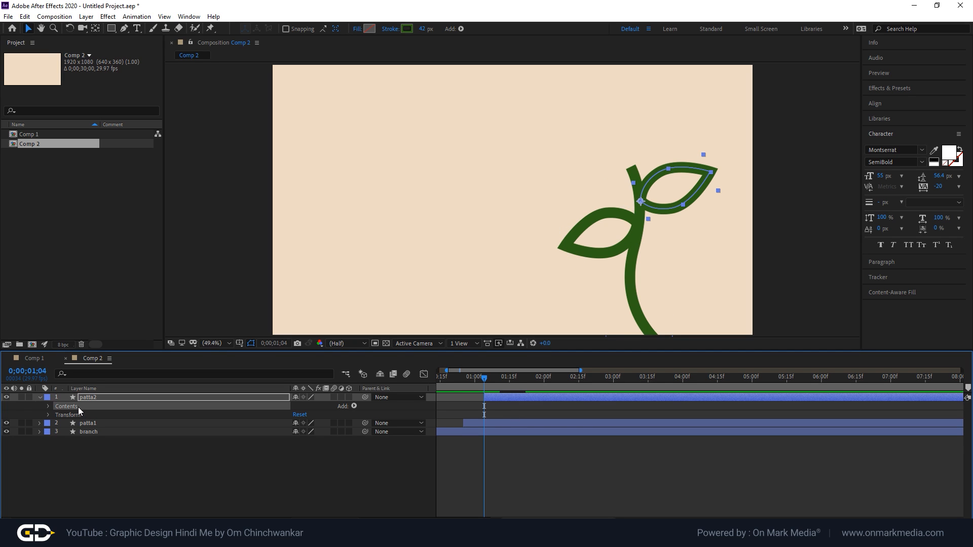
click(355, 406)
click(409, 355)
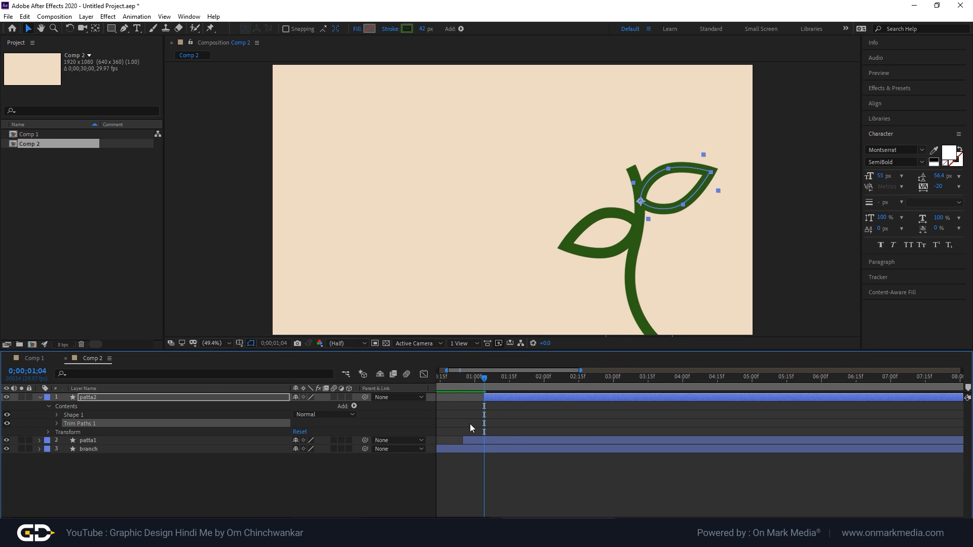
click(56, 424)
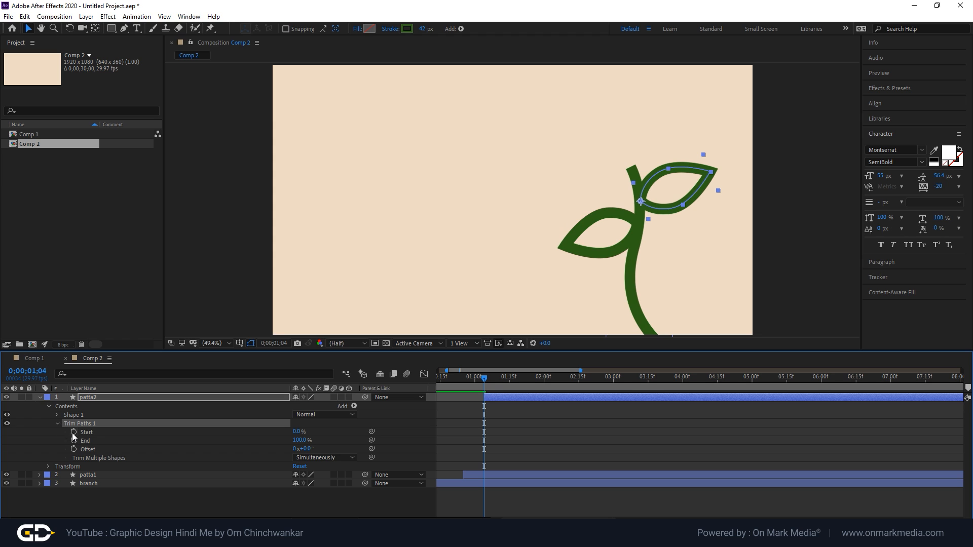
click(74, 432)
click(74, 441)
click(74, 449)
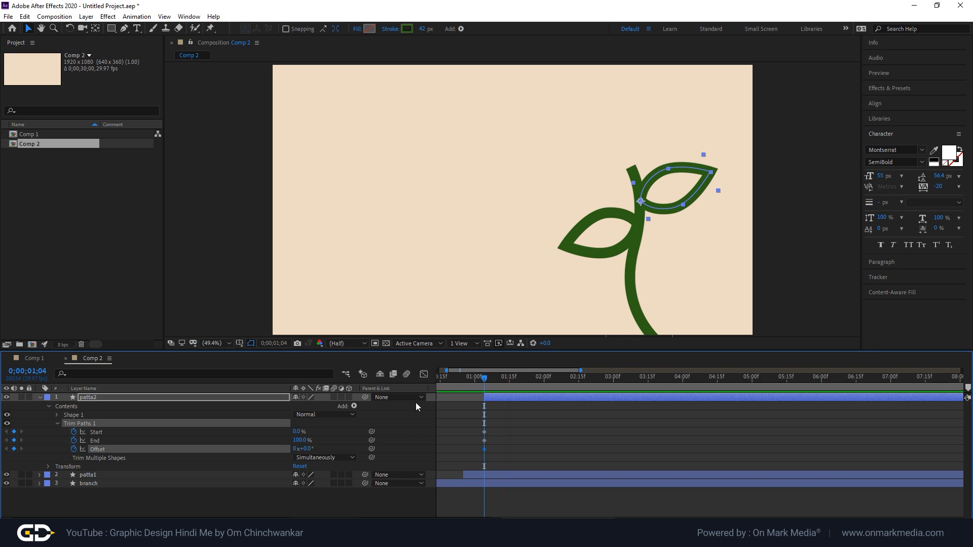
Keyframe patta2's Trim Paths End at 0% at 0;00;01;04 and at 100% at 0;00;01;12
click(98, 441)
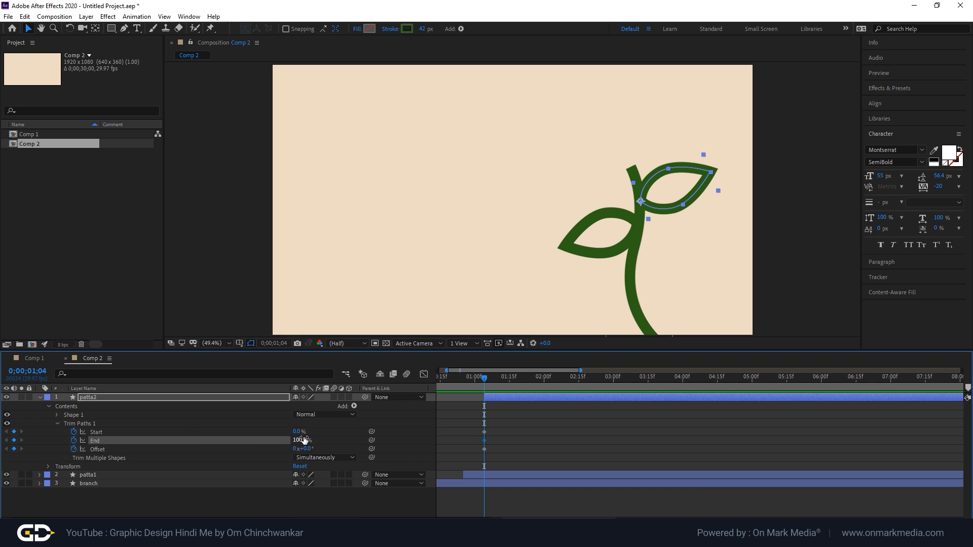
drag(301, 441, 237, 453)
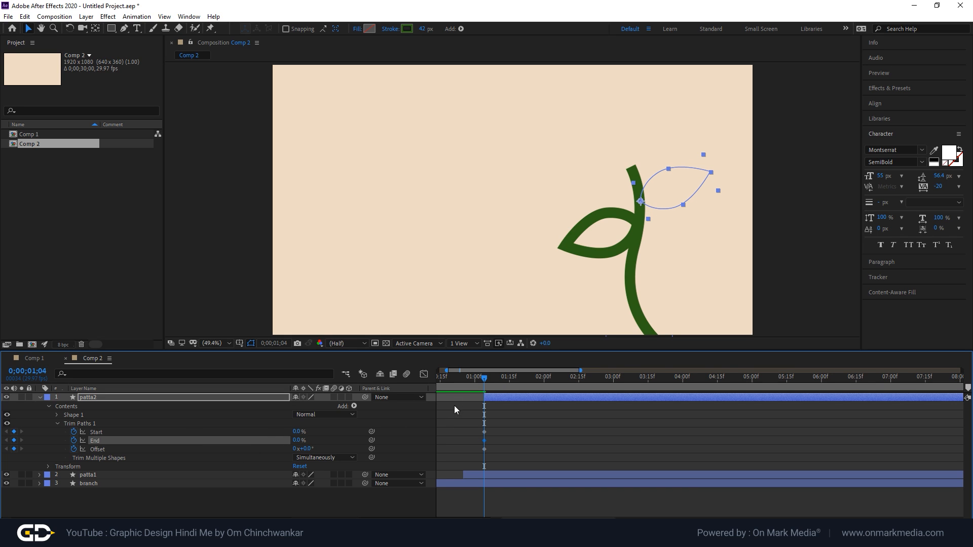
drag(485, 378, 505, 380)
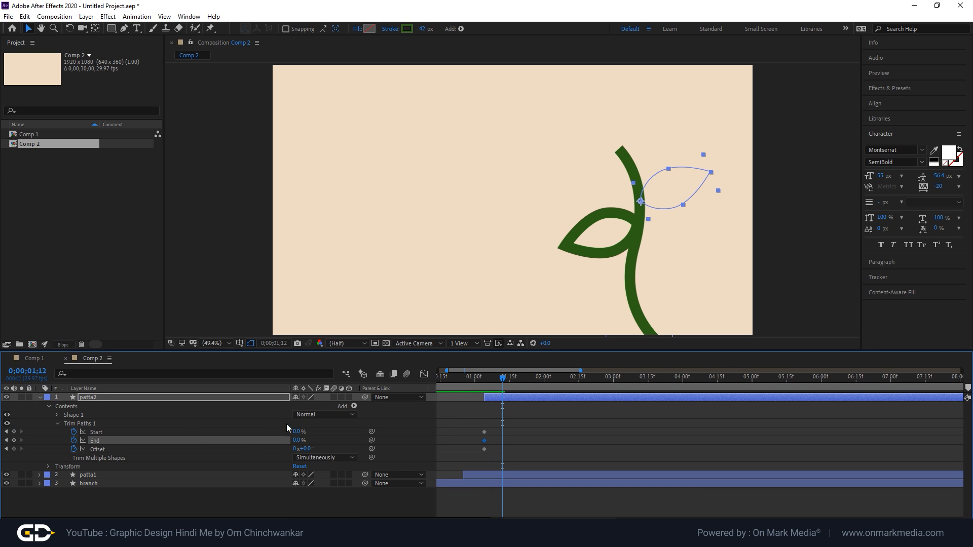
drag(298, 441, 360, 427)
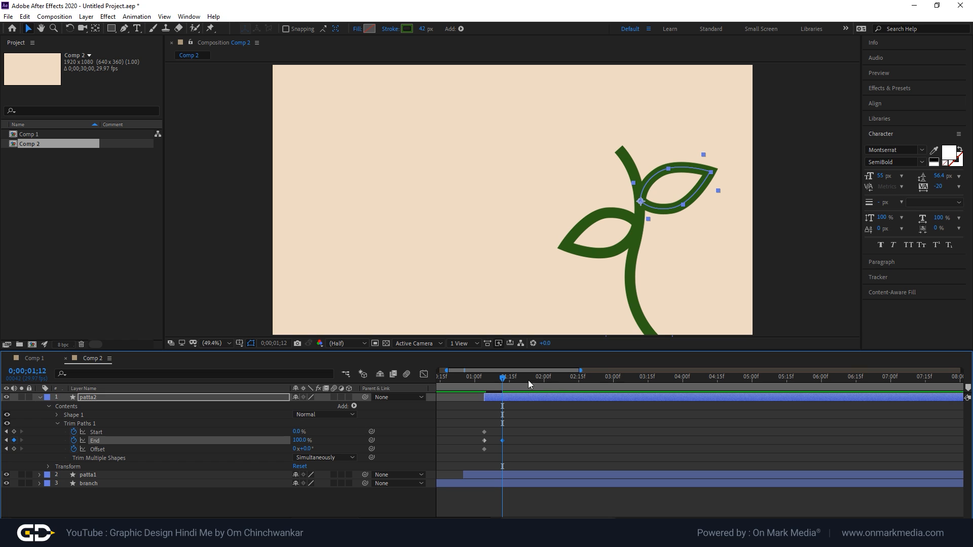
Apply Easy Ease In to all of patta2's Trim Paths keyframes
key(Home)
key(minus)
drag(505, 418, 467, 460)
right_click(481, 445)
mouse_move(562, 433)
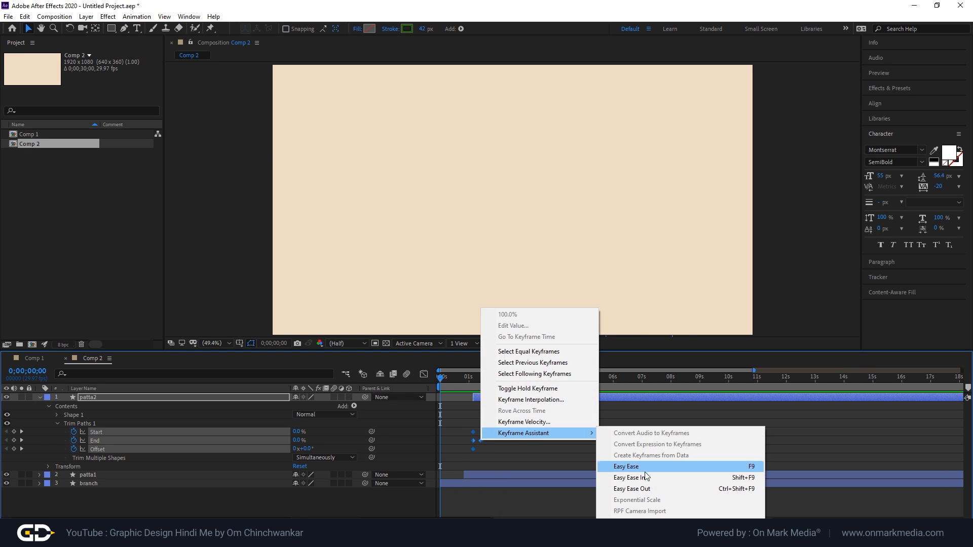
click(623, 478)
Slow patta2's growth by moving its last End keyframe to about 0;00;01;17, and return to the start of the composition
key(space)
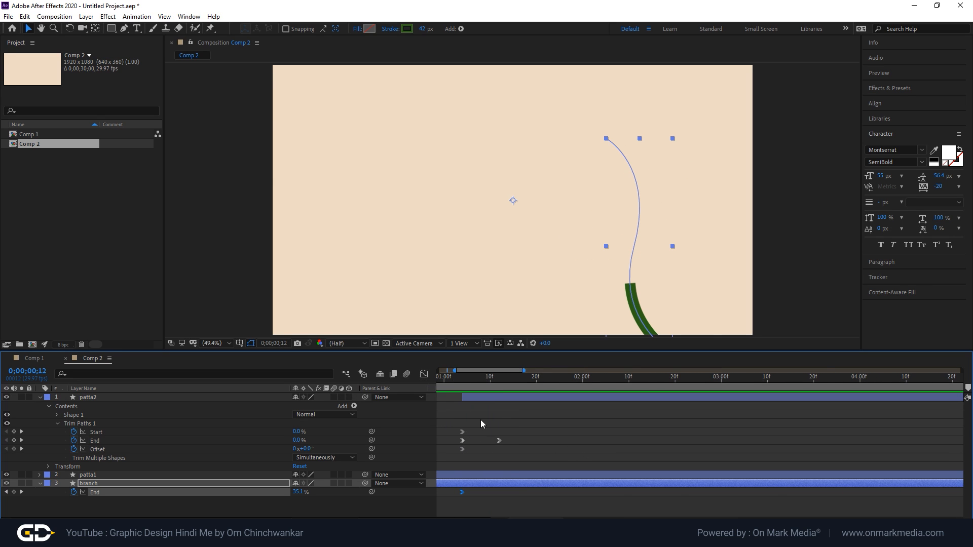
drag(498, 441, 522, 440)
key(space)
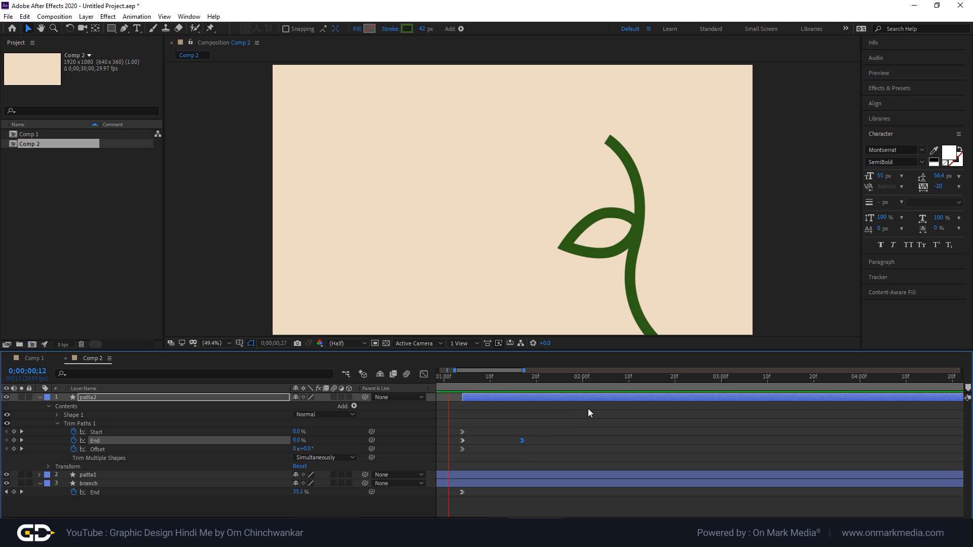
key(semicolon)
click(448, 380)
drag(448, 380, 438, 381)
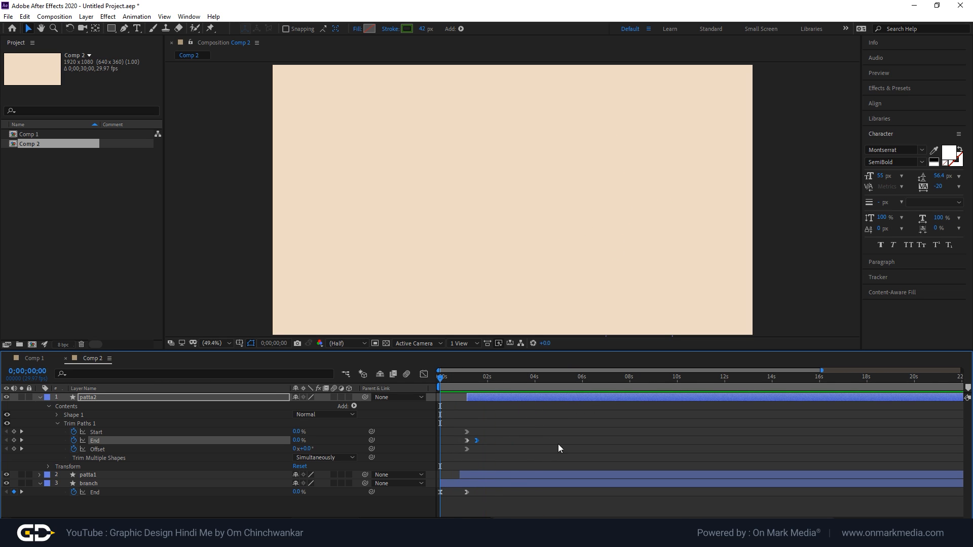
Preview the branch and both leaves growing in sequence from the start of the composition
scroll(558, 446, down, 2)
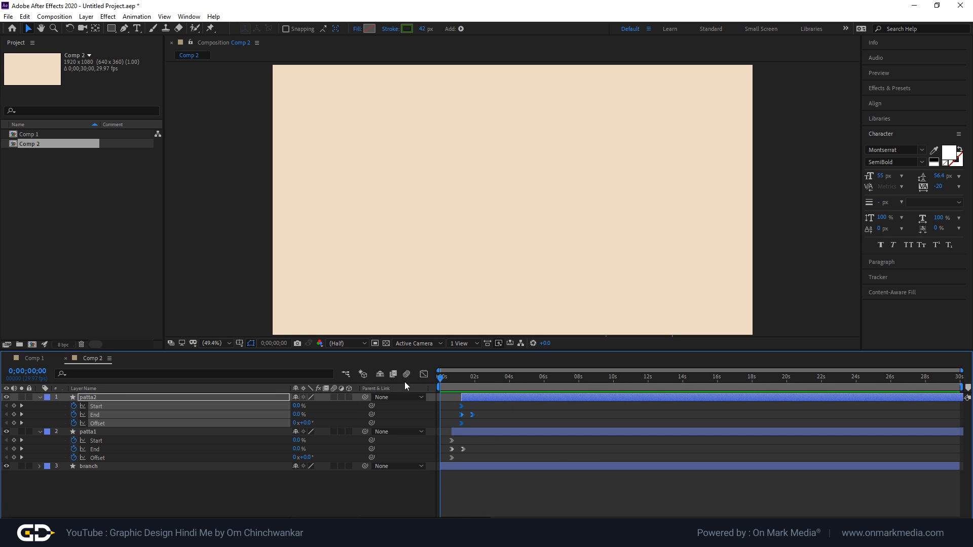
key(space)
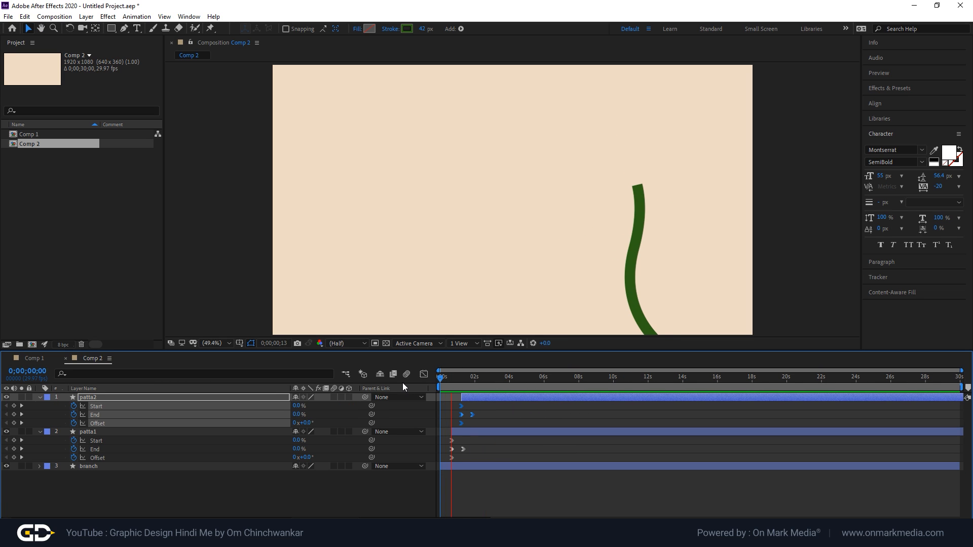
key(space)
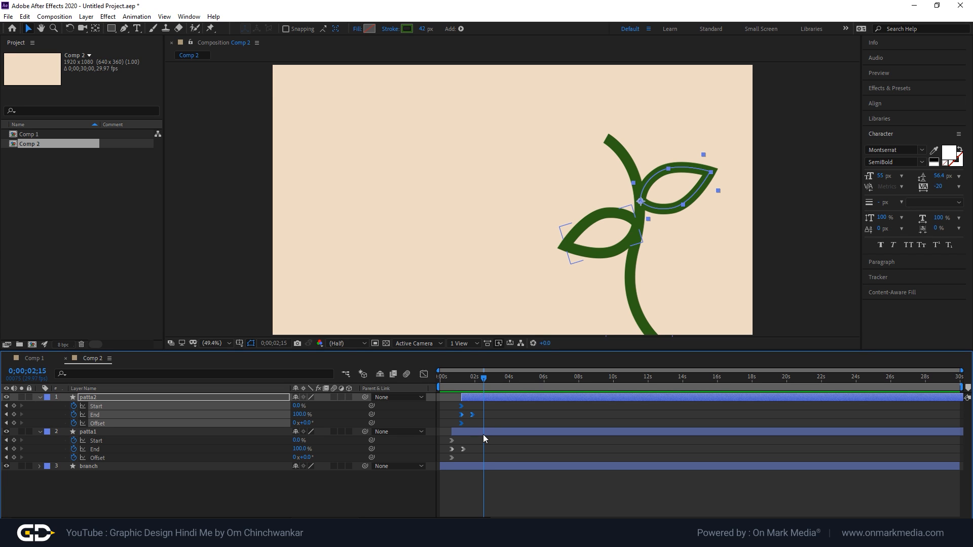
key(Home)
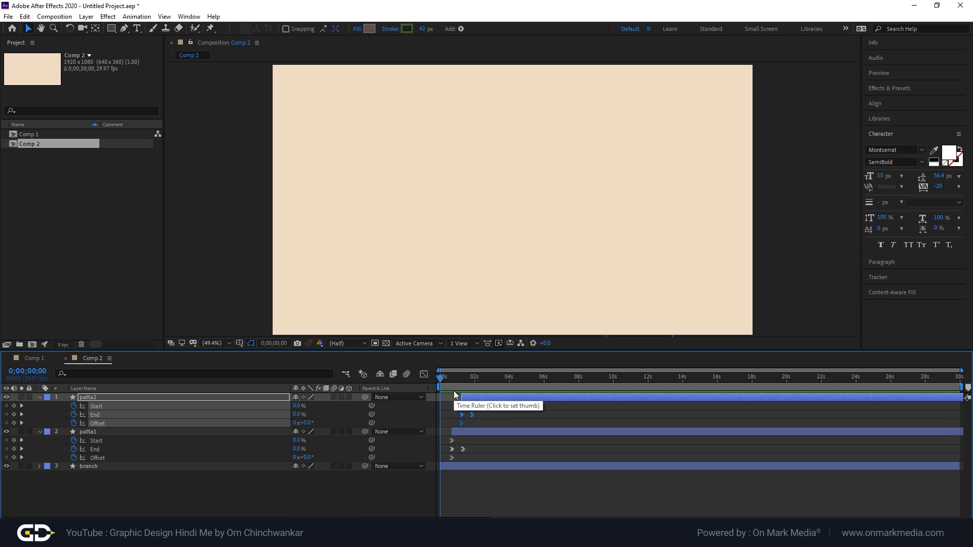
Draw a circle on a new shape layer beside the branch with the Ellipse tool and colour its stroke orange
key(u)
drag(112, 28, 154, 55)
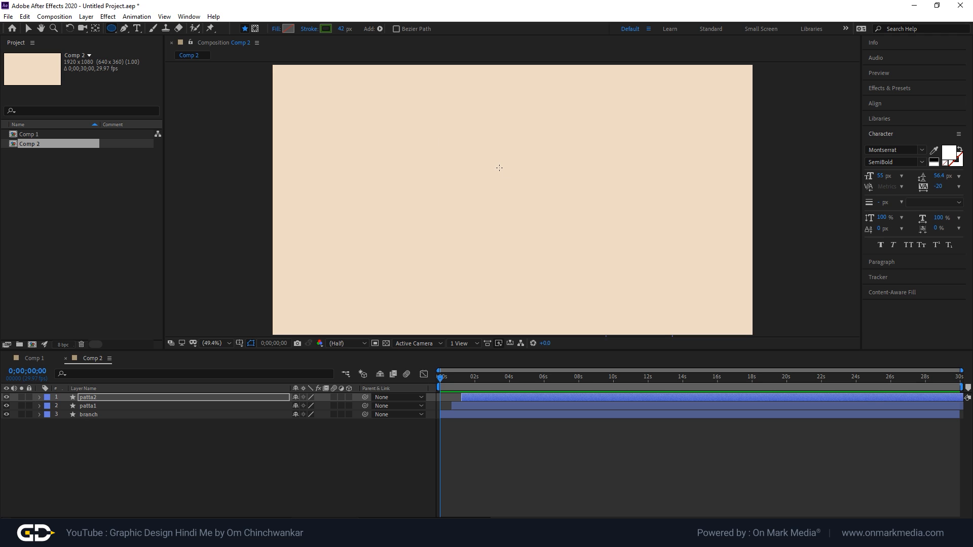
drag(499, 168, 512, 194)
drag(466, 148, 526, 209)
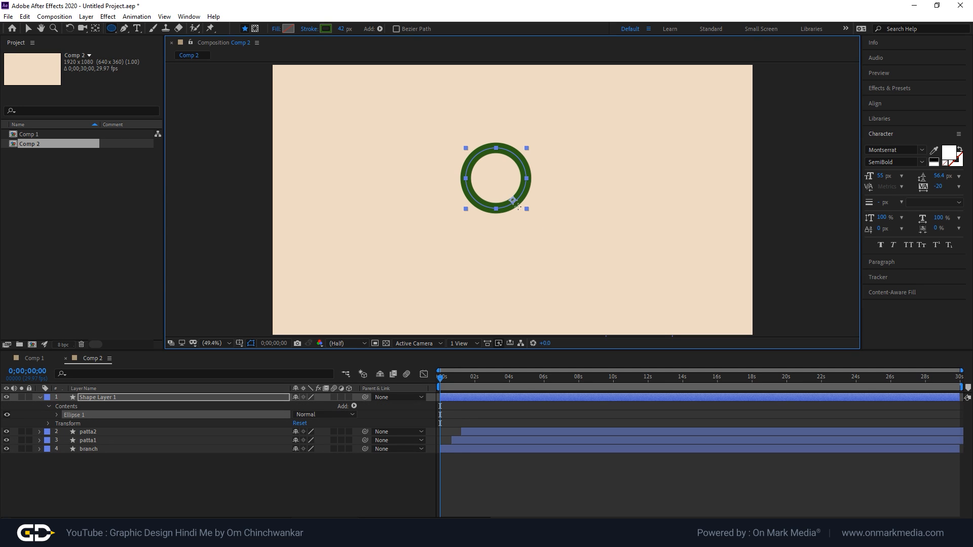
click(326, 28)
click(750, 271)
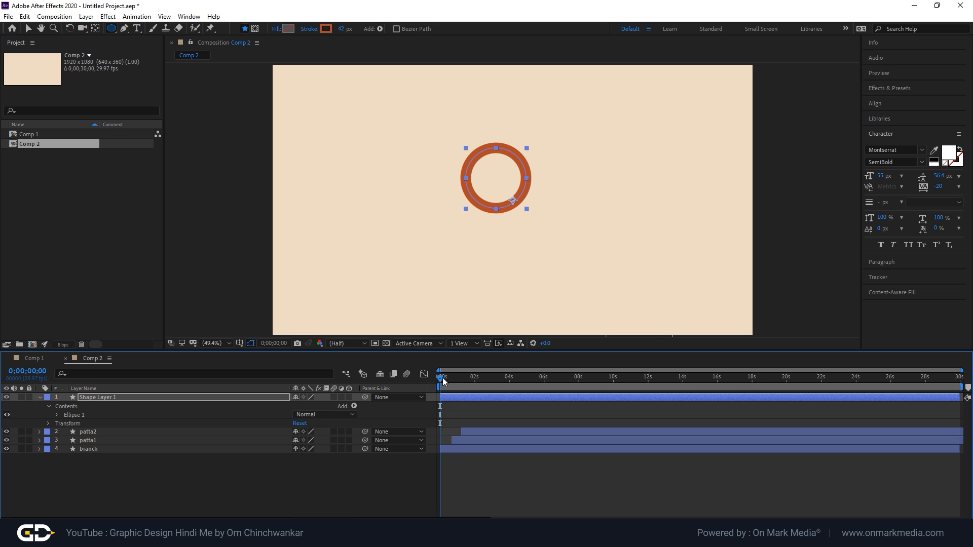
Shift the circle's shape layer to start at 0;00;01;08 and centre its anchor point on the circle
drag(443, 379, 464, 379)
drag(446, 398, 468, 396)
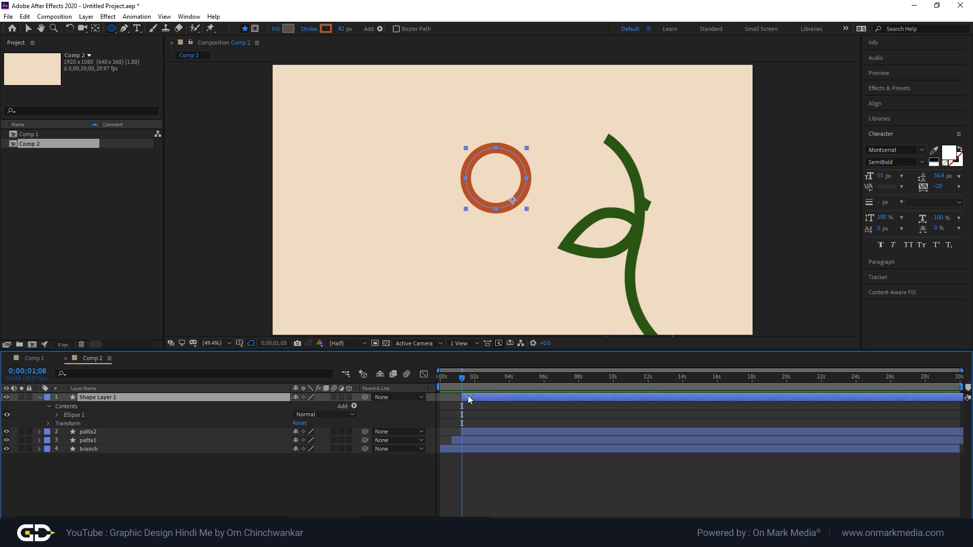
click(510, 192)
key(v)
key(ctrl+alt+Home)
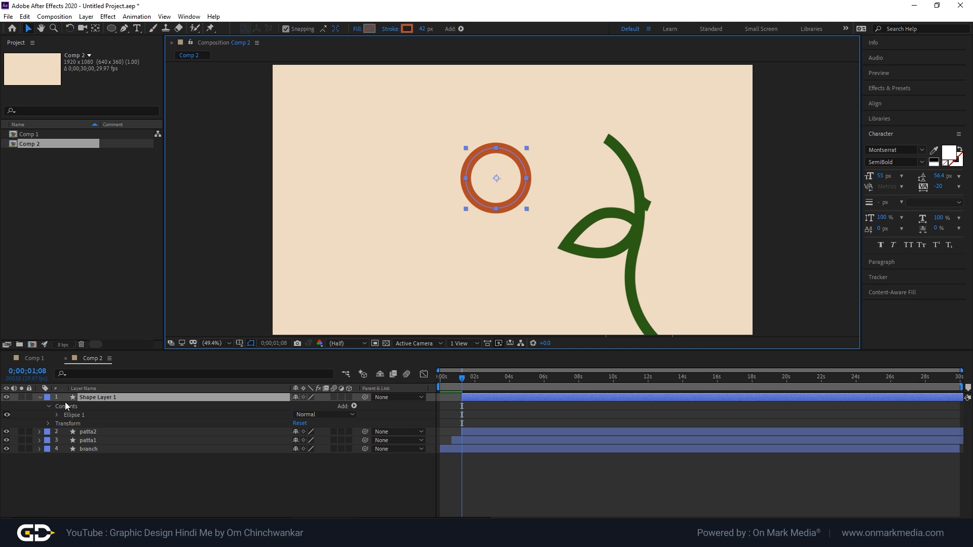
Rename the circle's shape layer as circle
right_click(108, 396)
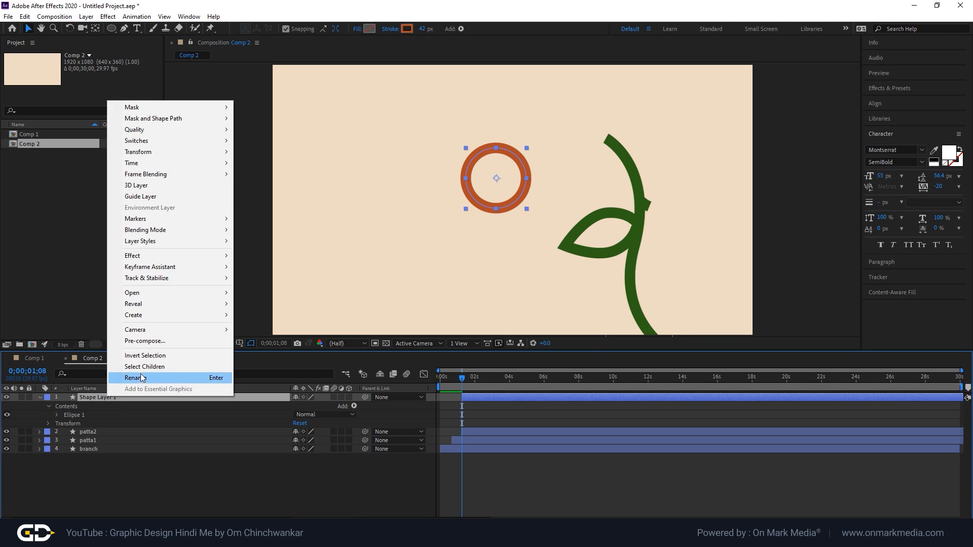
click(136, 378)
text(circle)
key(Return)
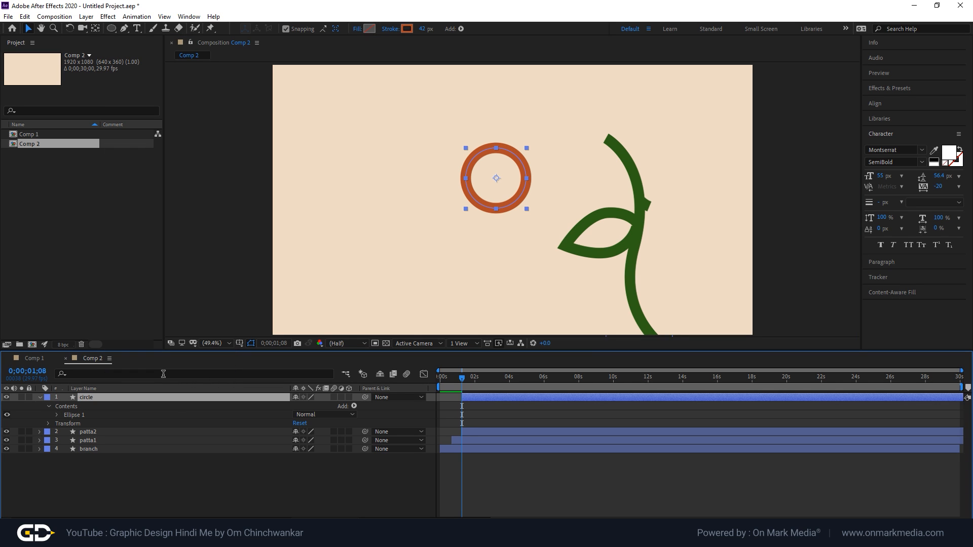
Add a Repeater to the circle layer's contents and set its copies to 6
click(61, 406)
click(354, 406)
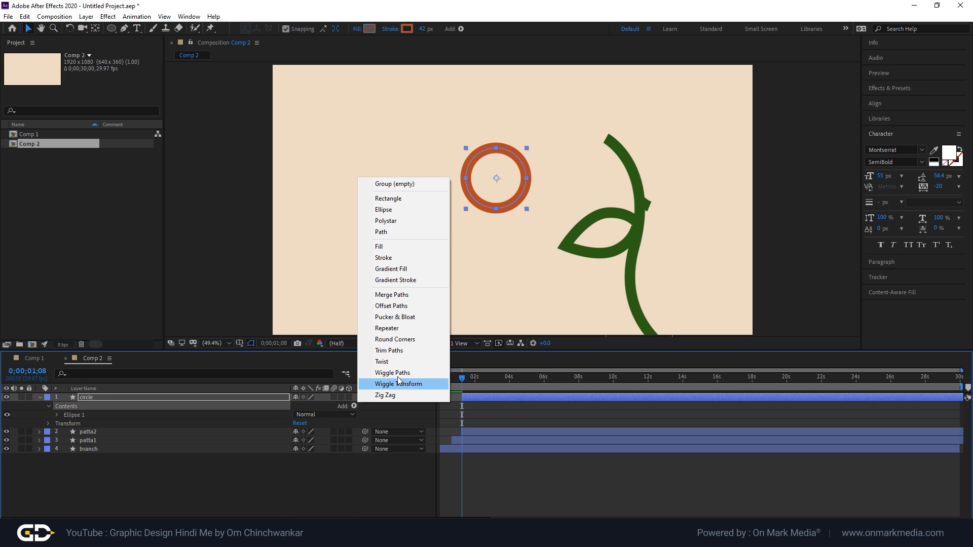
click(385, 329)
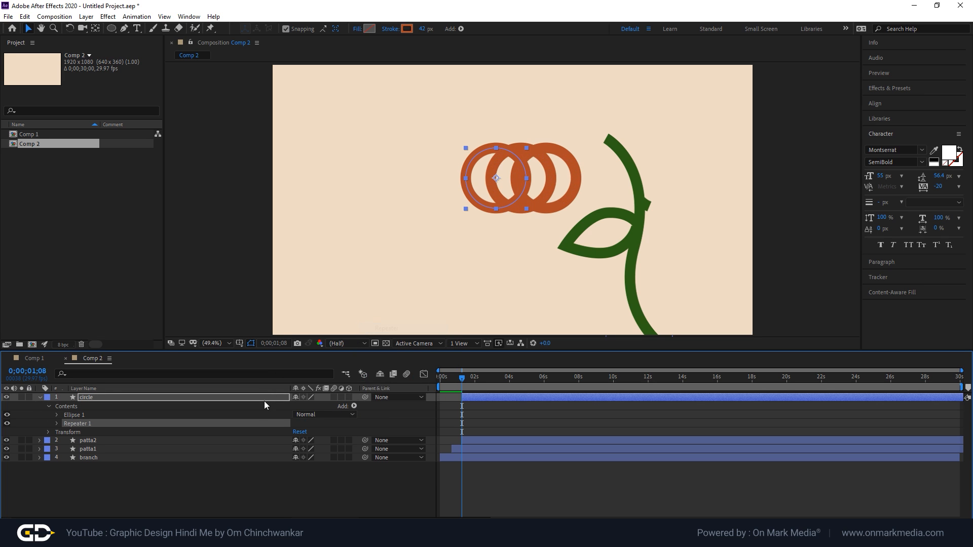
click(57, 423)
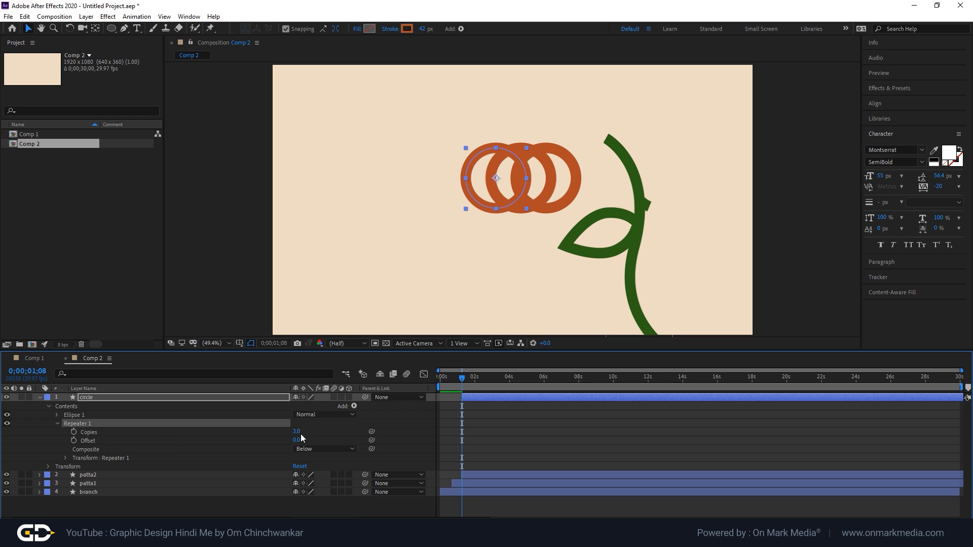
text(6)
key(Return)
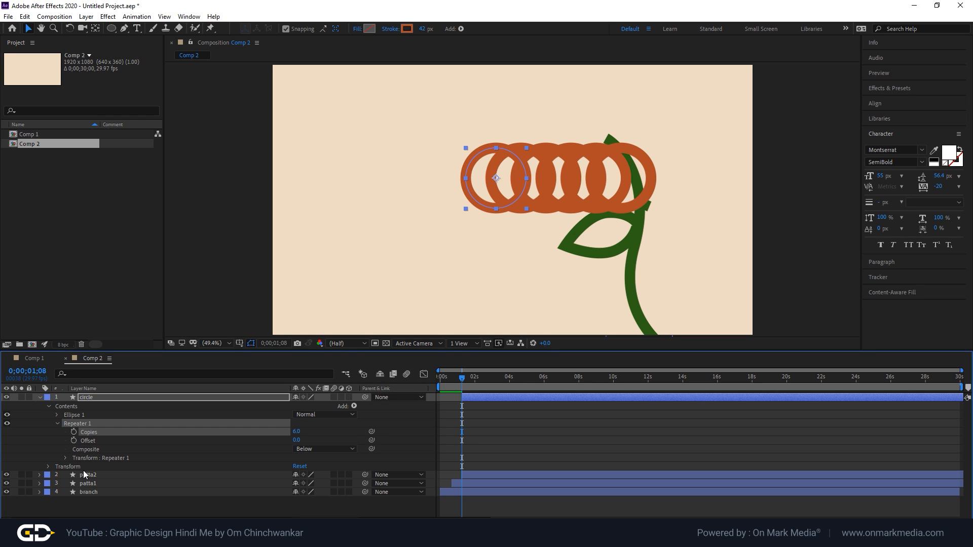
Set the Repeater's transform Position to 0,0 so all the copies stack on the original circle
click(65, 458)
scroll(233, 446, down, 1)
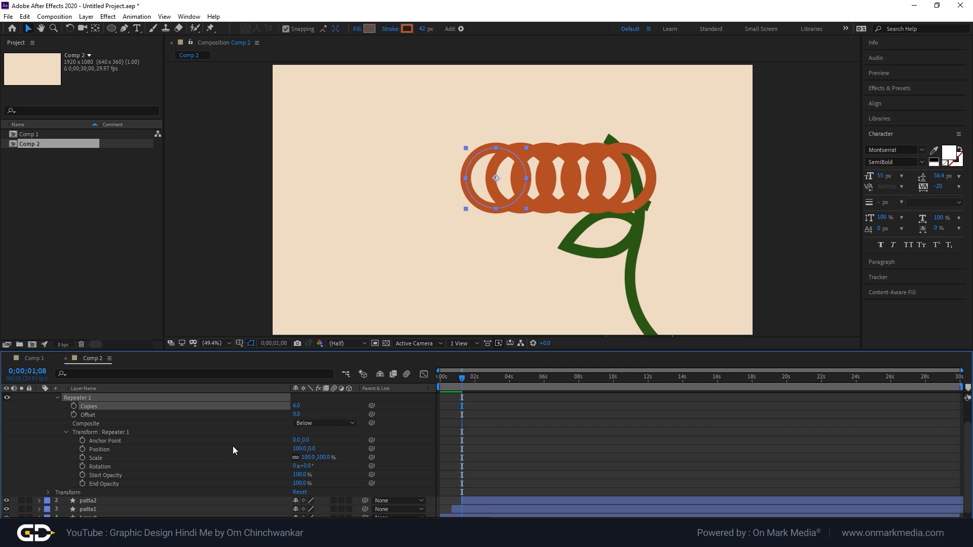
click(299, 449)
text(0)
key(Return)
scroll(338, 495, up, 1)
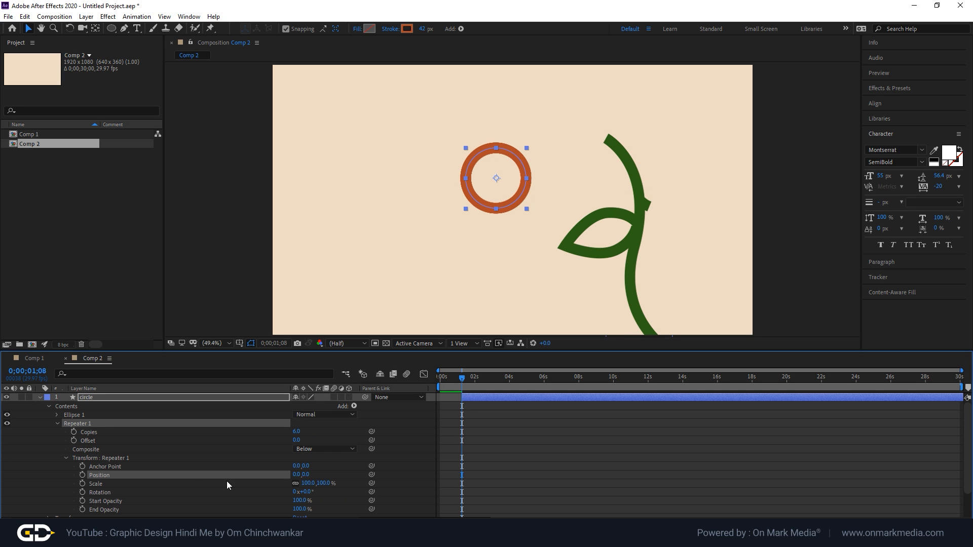
Expand the Ellipse 1 group and its transform properties in the circle layer
click(60, 413)
click(57, 414)
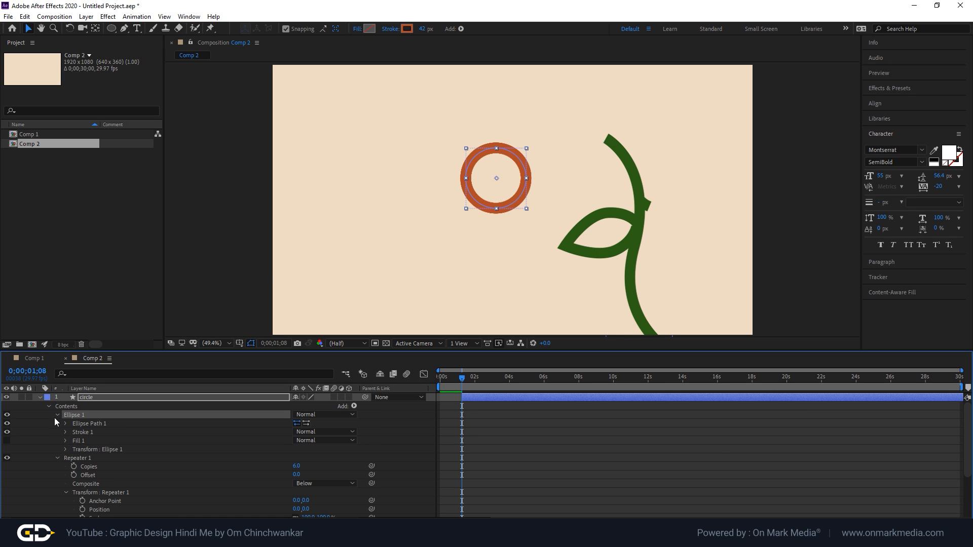
key(ctrl+shift+z)
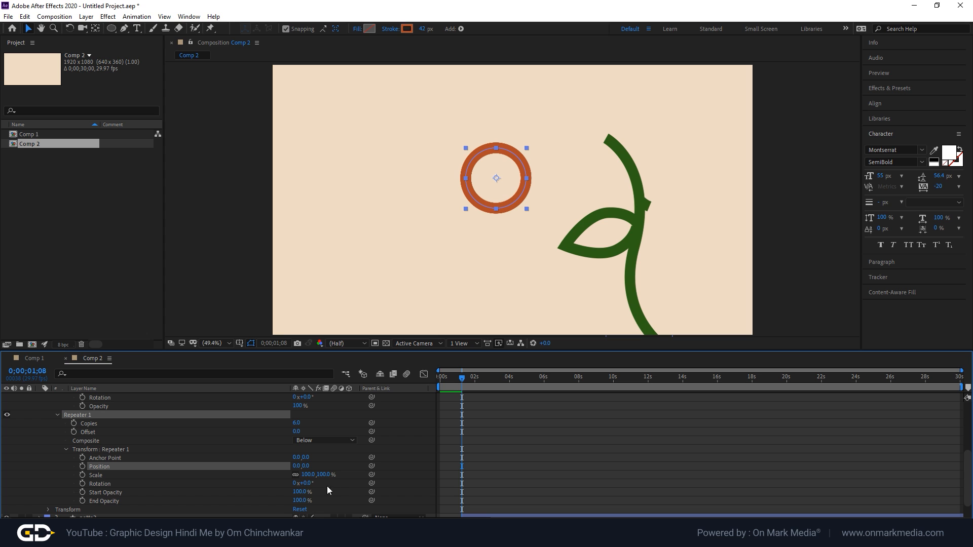
drag(306, 485, 347, 484)
key(ctrl+z)
key(ctrl+z)
Set the Repeater's transform Rotation to 360/6 degrees to spread the circles into a flower
click(309, 484)
text(360/6)
key(Return)
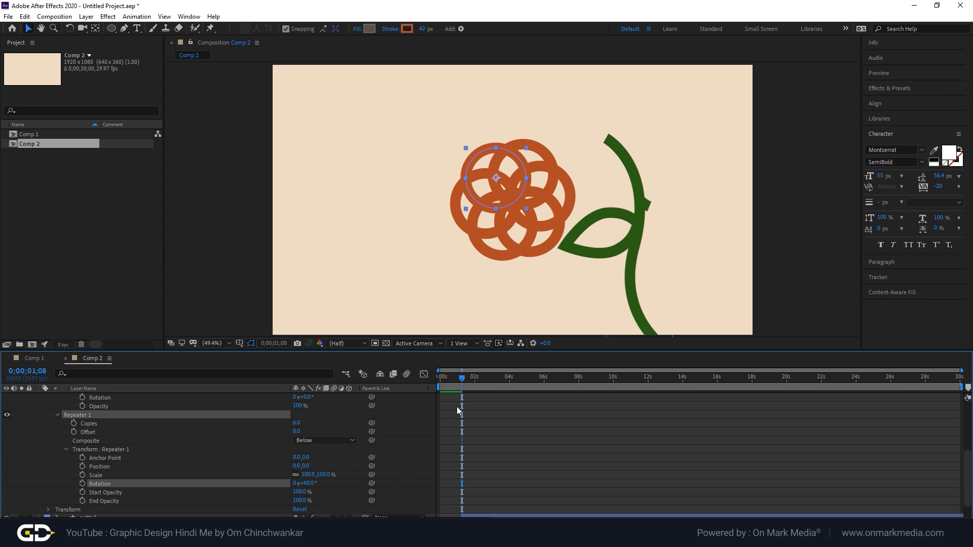
Move to 0;00;02;01 and scale Ellipse 1 down to about 77% to shrink the flower's petals
mouse_move(461, 381)
mouse_down()
mouse_move(451, 376)
mouse_move(464, 380)
mouse_up()
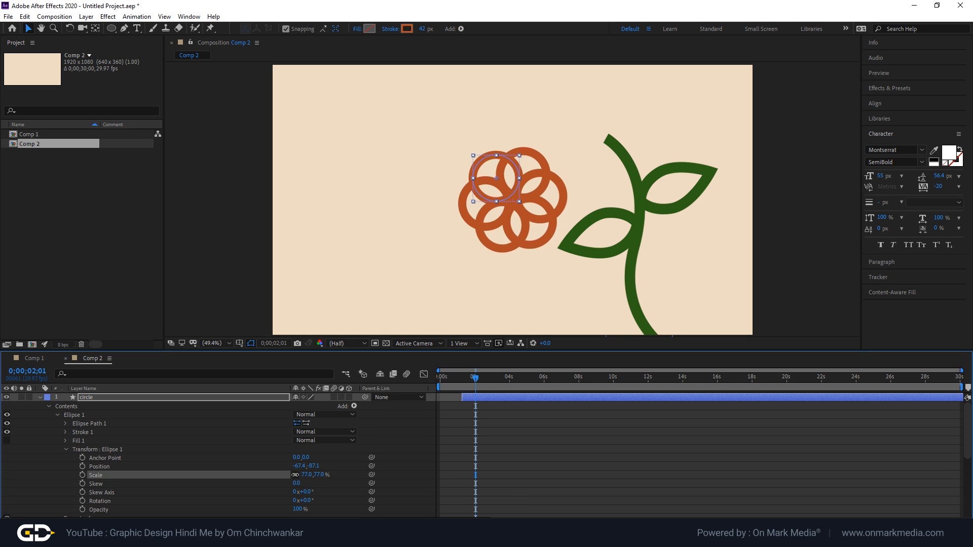
drag(296, 474, 295, 475)
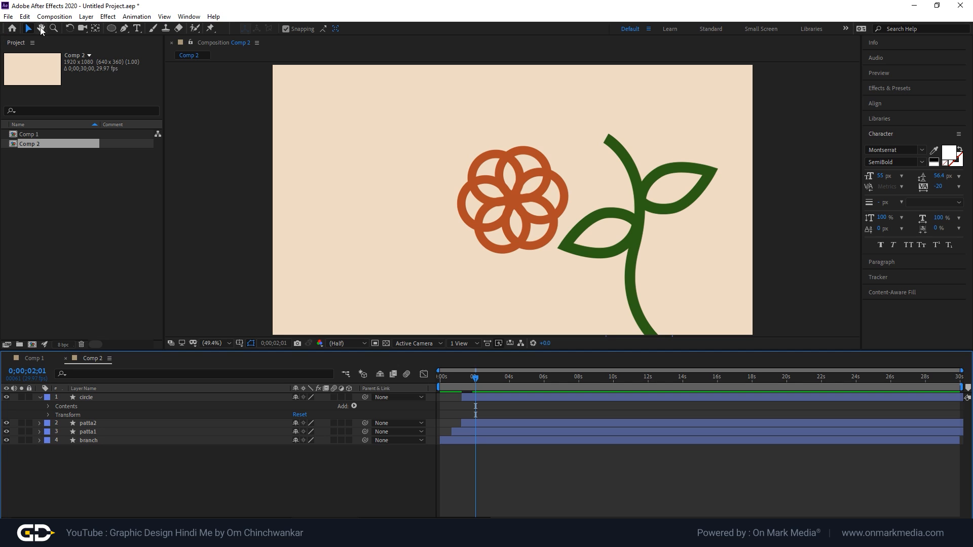
click(574, 211)
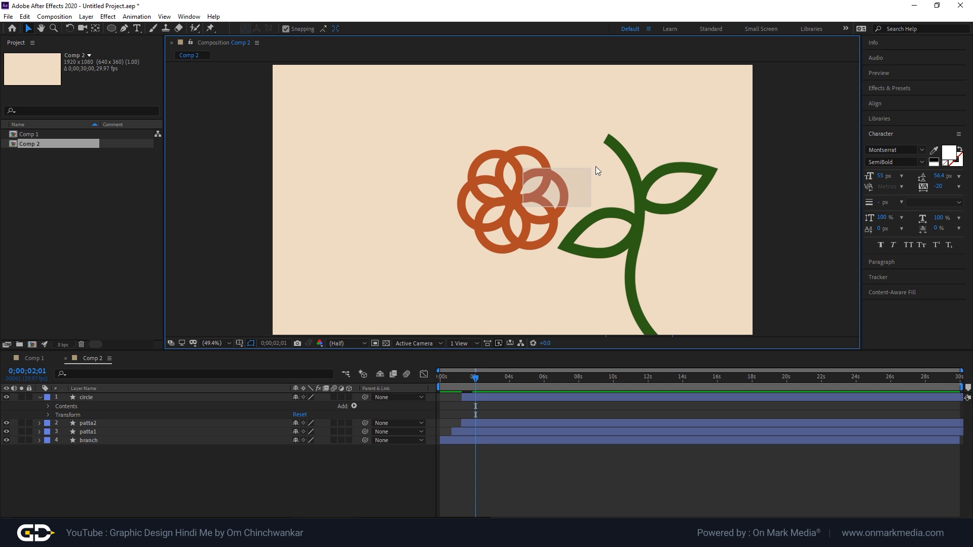
Move the flower onto the tip of the branch and add Trim Paths to the circle layer's contents
double_click(518, 195)
drag(514, 204, 591, 117)
click(66, 406)
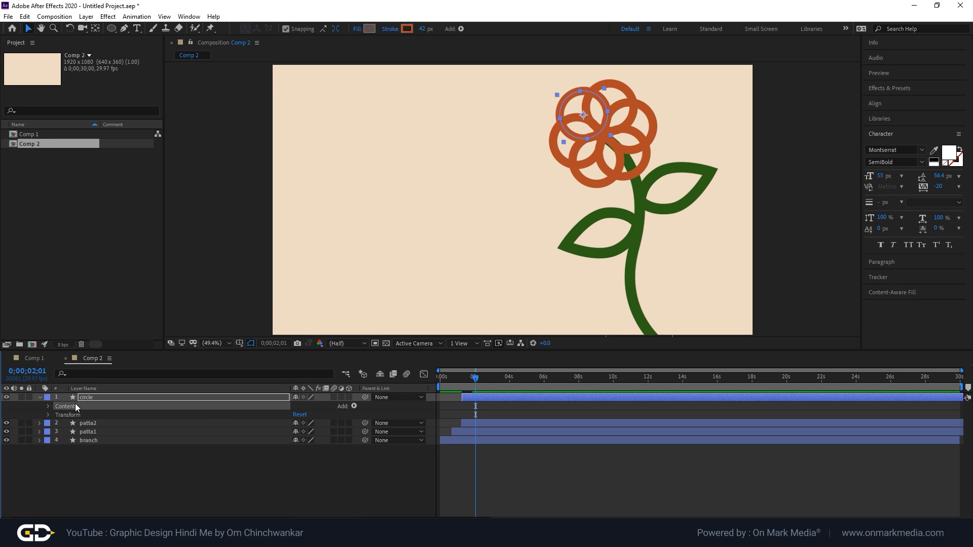
click(354, 406)
click(388, 351)
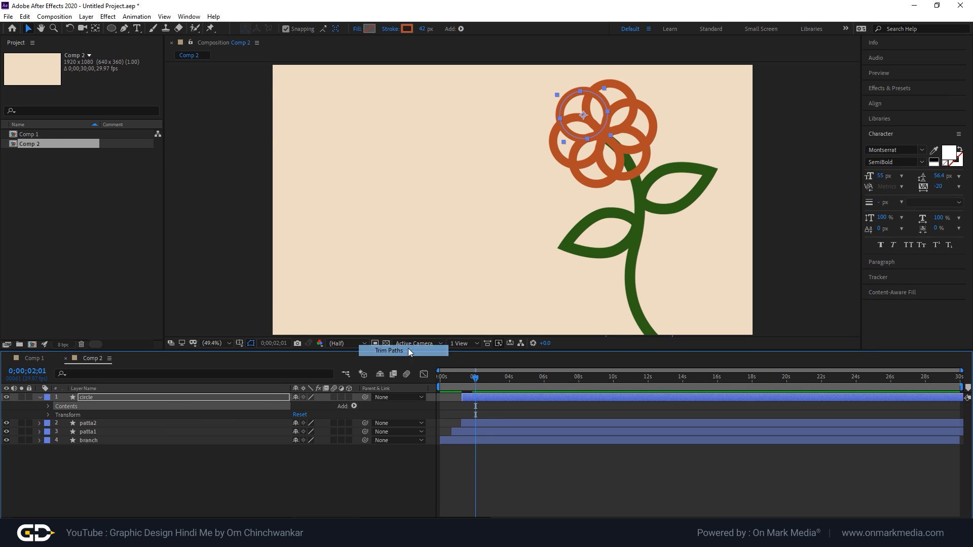
Keyframe the Trim Paths Start, End and Offset at 0;00;02;01, with Start and End both at 43%
click(74, 475)
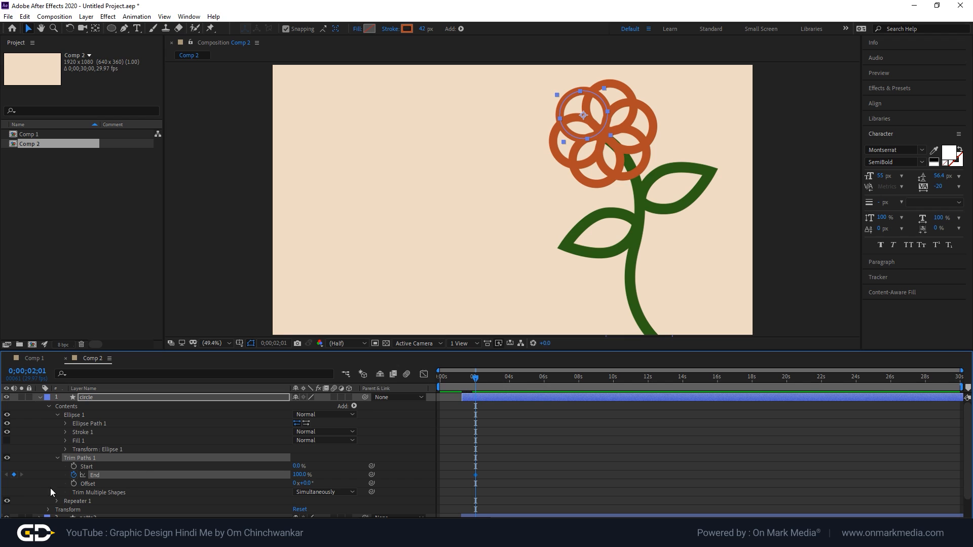
click(74, 468)
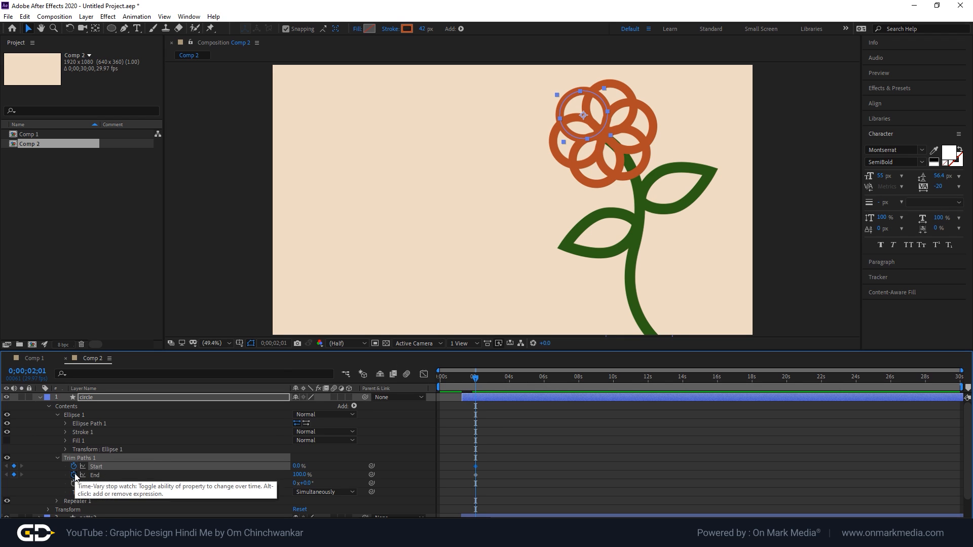
click(74, 484)
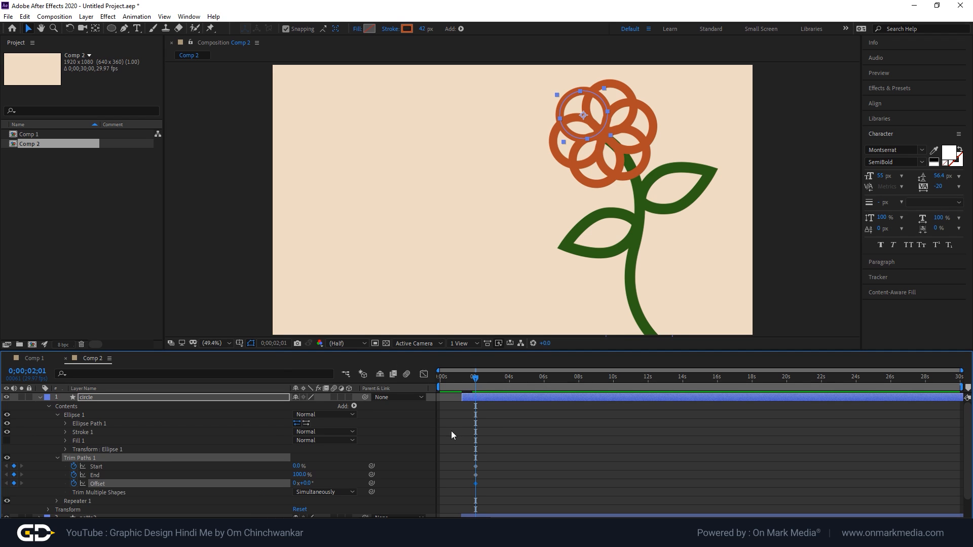
drag(477, 381, 501, 380)
drag(300, 475, 291, 475)
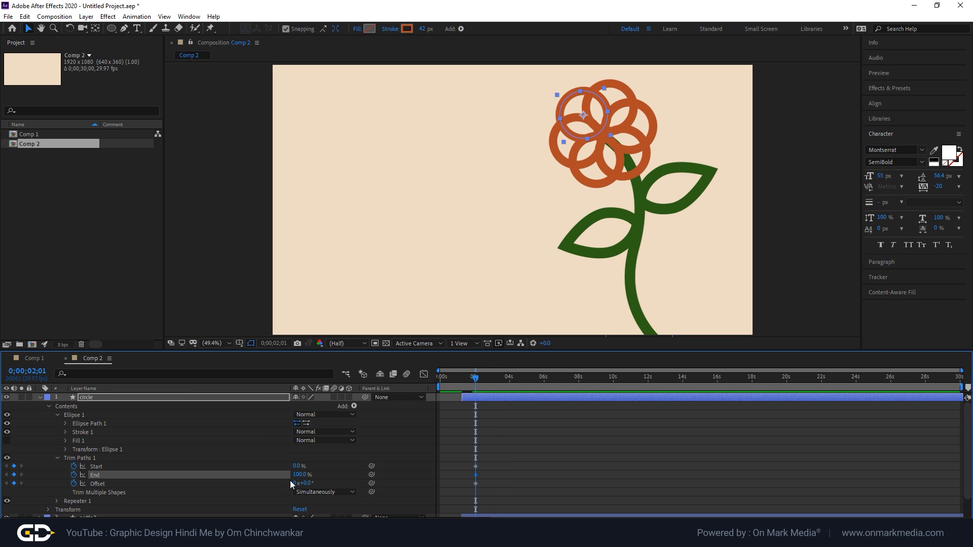
mouse_move(296, 475)
mouse_down()
mouse_move(274, 479)
mouse_move(302, 470)
mouse_up()
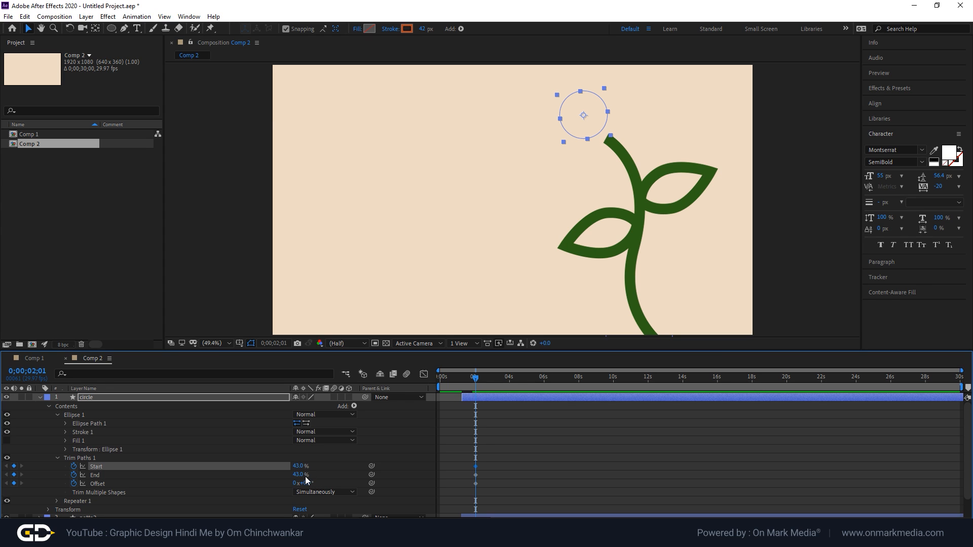
At 0;00;03;02, set the circle's Trim Paths Start to 100% and End to 0%
drag(477, 375, 498, 377)
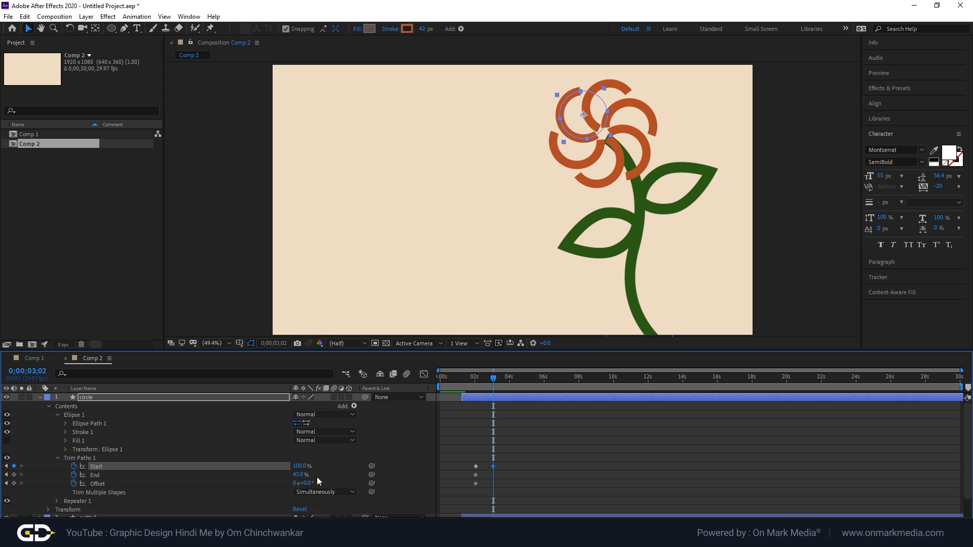
mouse_move(299, 476)
mouse_down()
mouse_move(310, 476)
mouse_move(282, 482)
mouse_up()
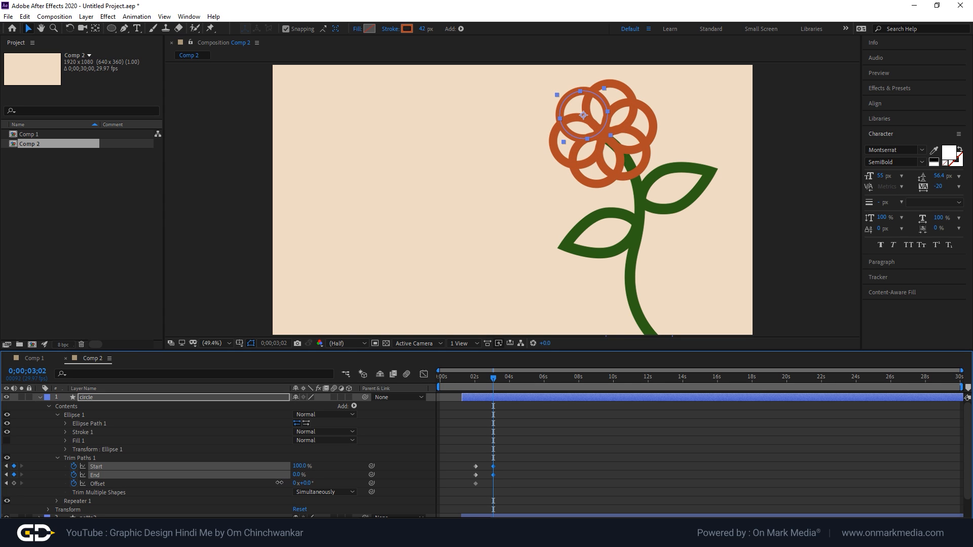
Set the circle's Trim Paths Offset to -20° at 0;00;02;12
mouse_move(486, 378)
mouse_down()
mouse_move(470, 380)
mouse_move(497, 382)
mouse_move(482, 382)
mouse_up()
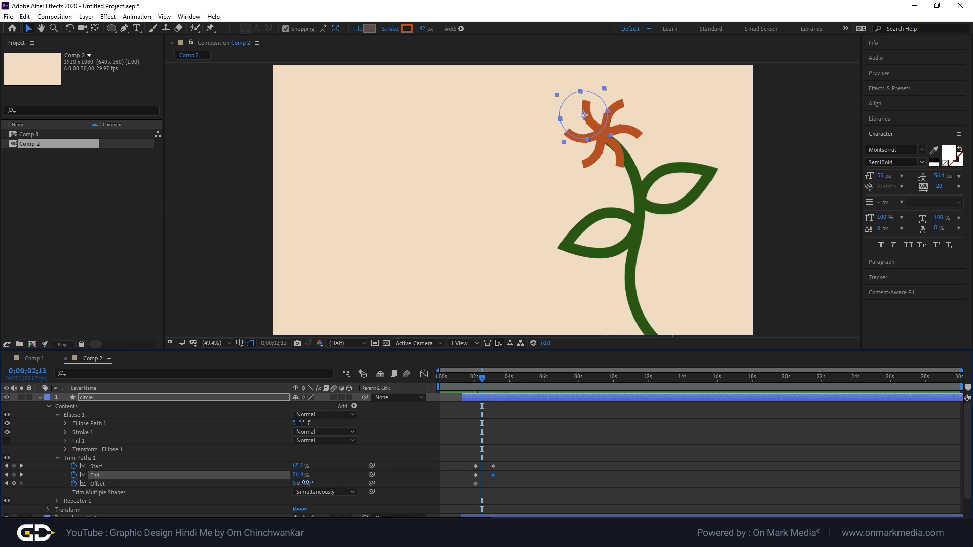
drag(305, 483, 294, 483)
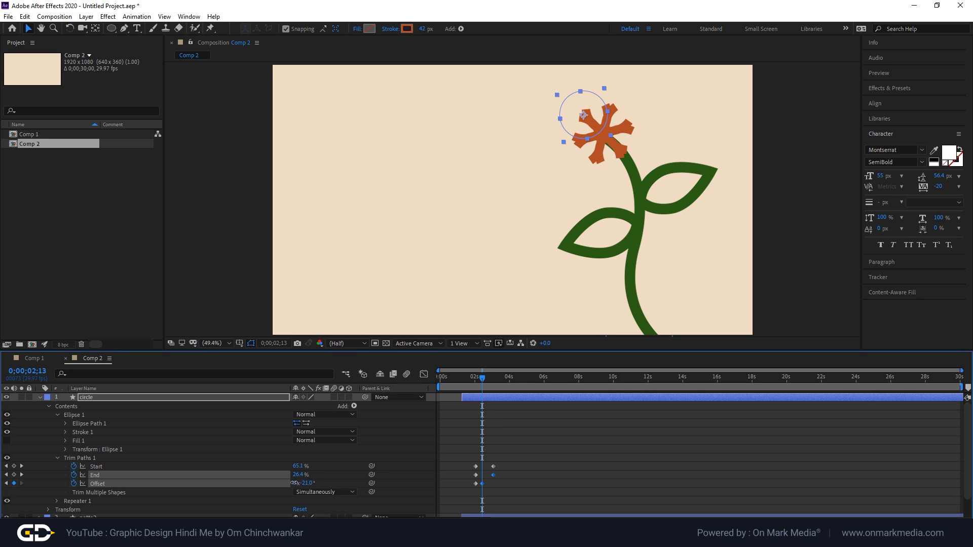
key(ctrl+z)
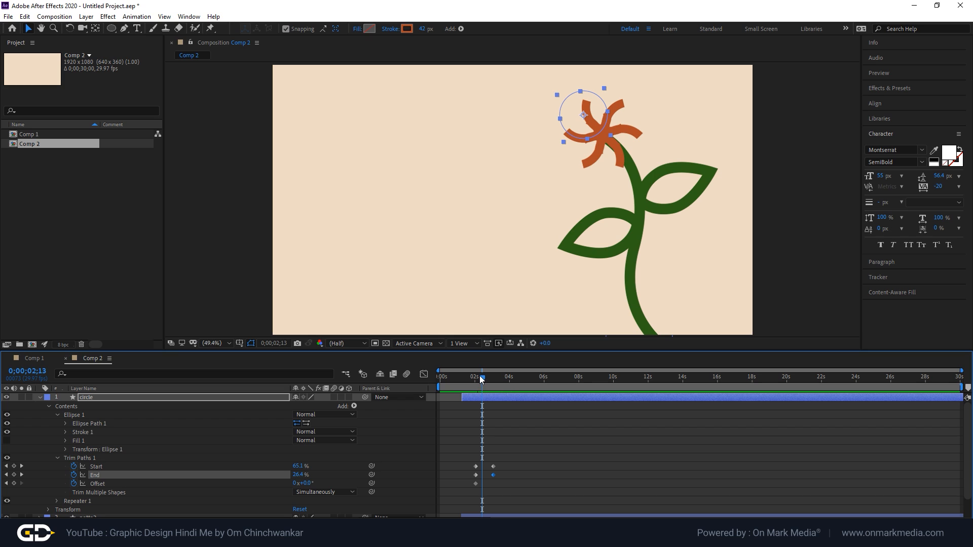
drag(480, 376, 481, 378)
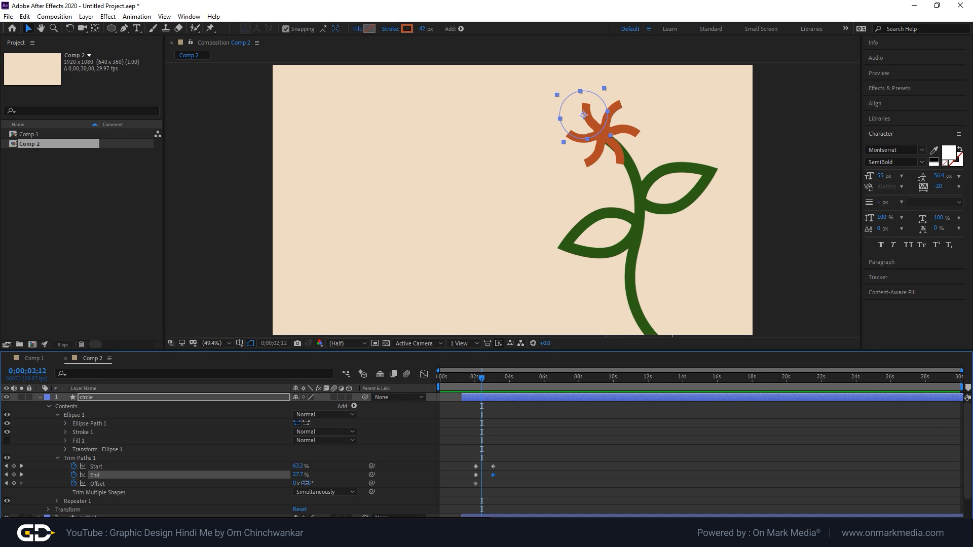
drag(305, 483, 299, 484)
drag(478, 376, 509, 381)
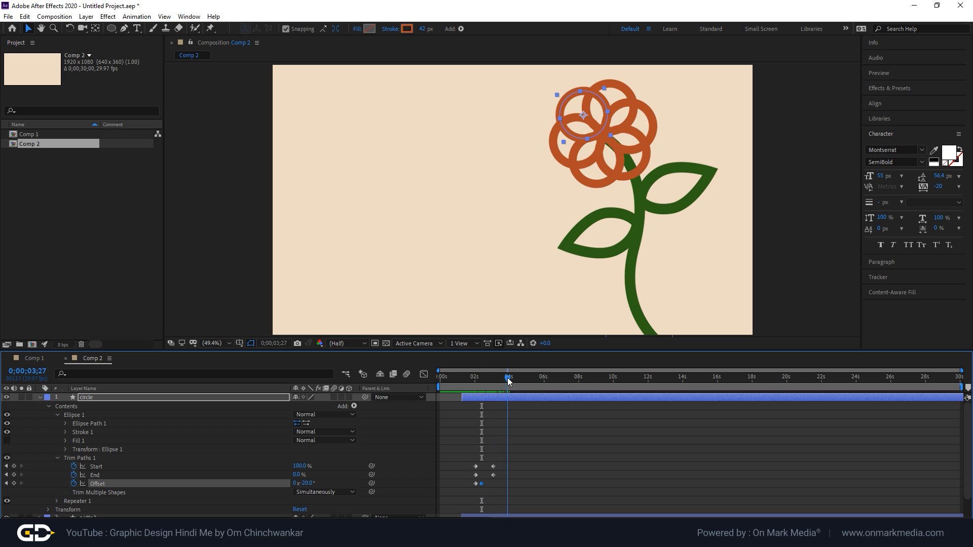
Apply Easy Ease In to all the circle layer's Start, End and Offset keyframes
drag(520, 456, 466, 498)
right_click(476, 483)
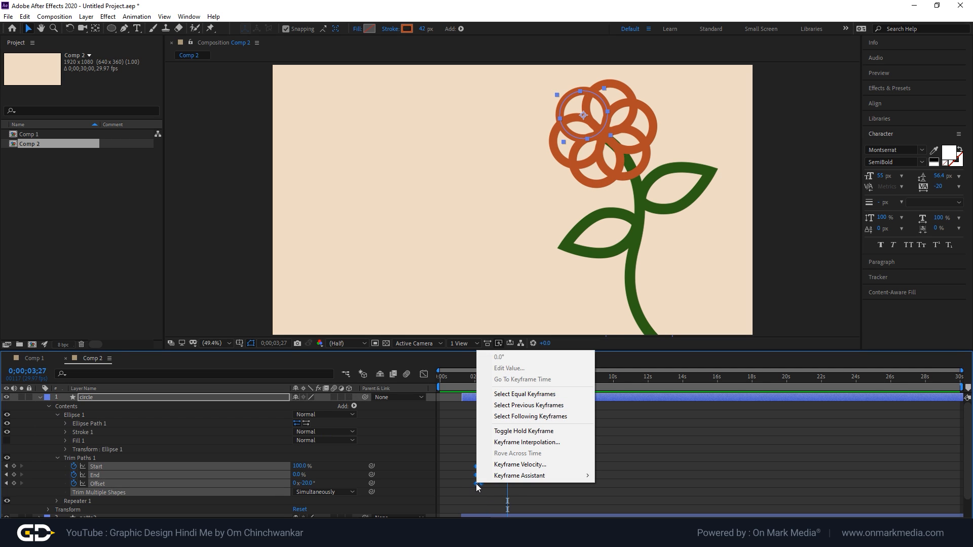
mouse_move(537, 476)
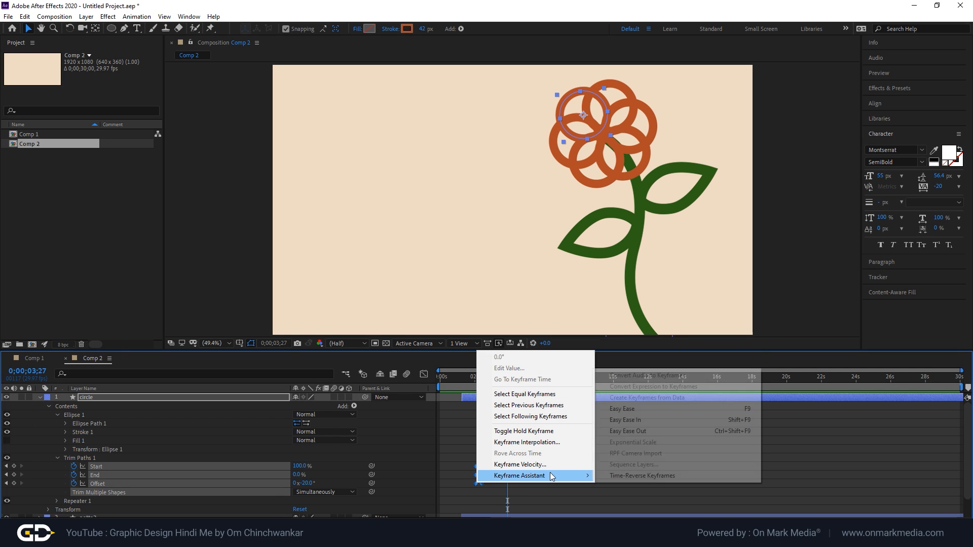
click(646, 420)
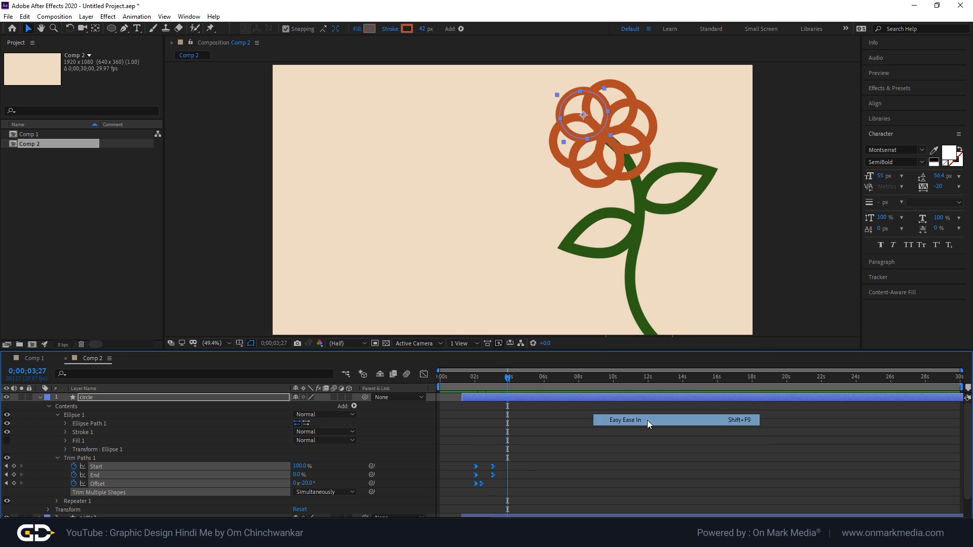
Play the composition from the beginning to review how the plant grows and the flower opens
drag(492, 378, 409, 385)
key(space)
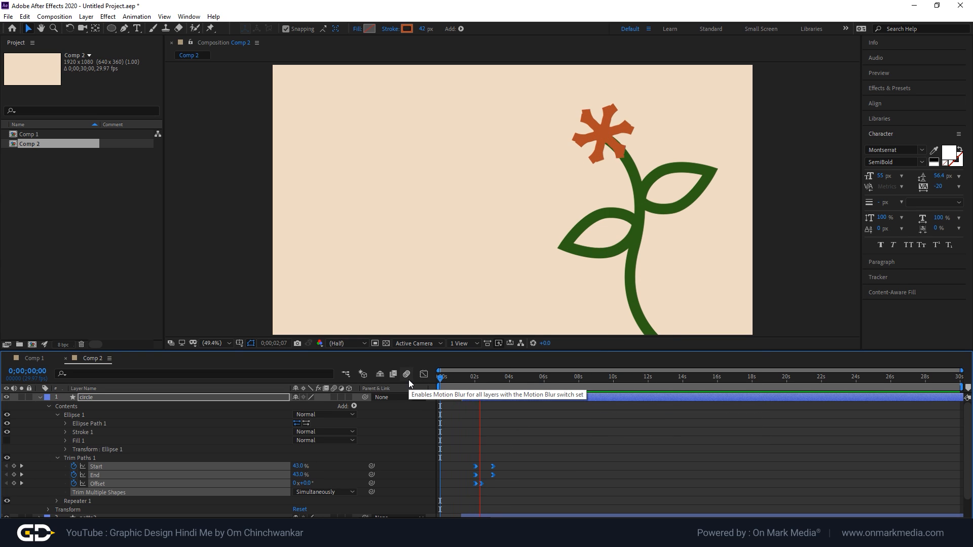
key(space)
key(space)
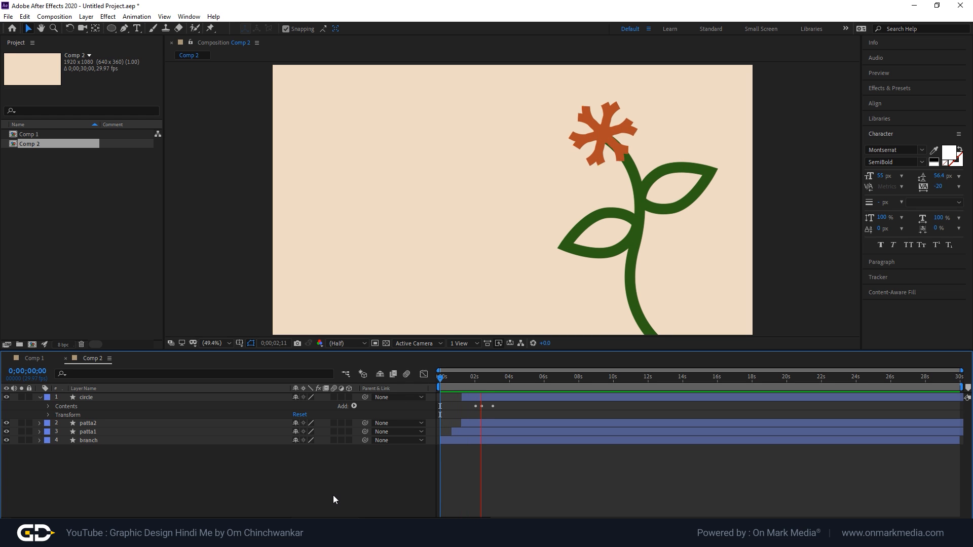
click(354, 406)
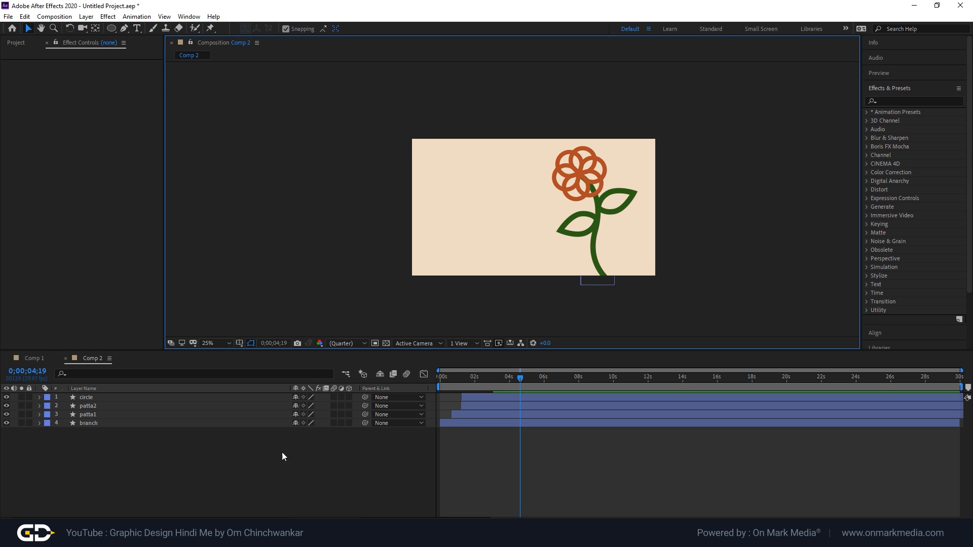
Pre-compose the circle, patta2, patta1 and branch layers into a single composition layer
drag(165, 446, 117, 396)
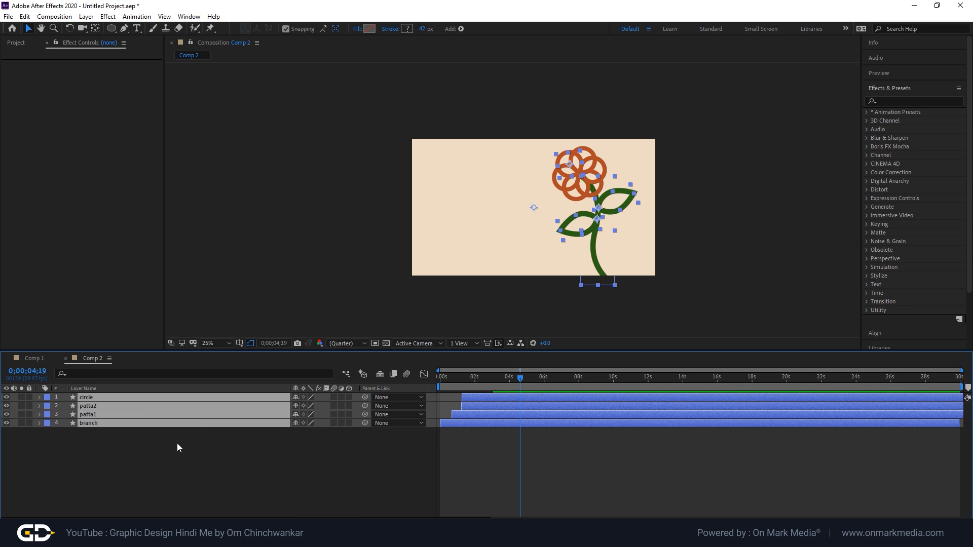
drag(174, 460, 171, 406)
right_click(171, 406)
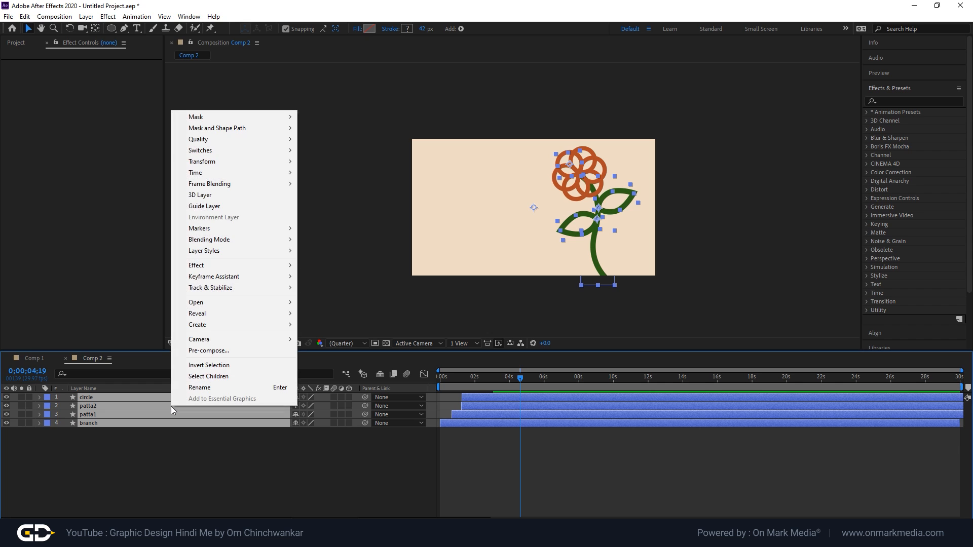
click(201, 351)
key(Return)
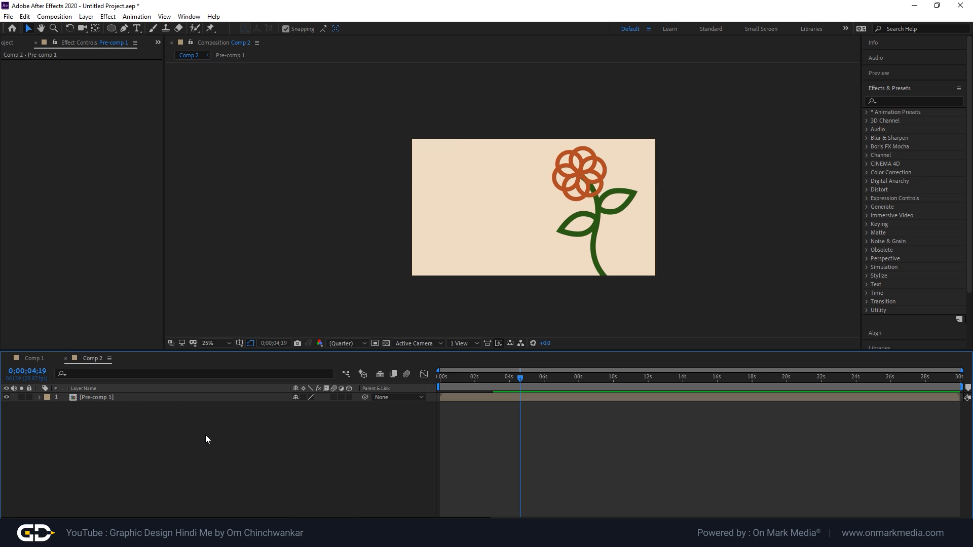
Apply the CC Bend It effect to the pre-comp and place its Start point at 1748,1350 and End point at 992,-274
click(920, 101)
text(bend)
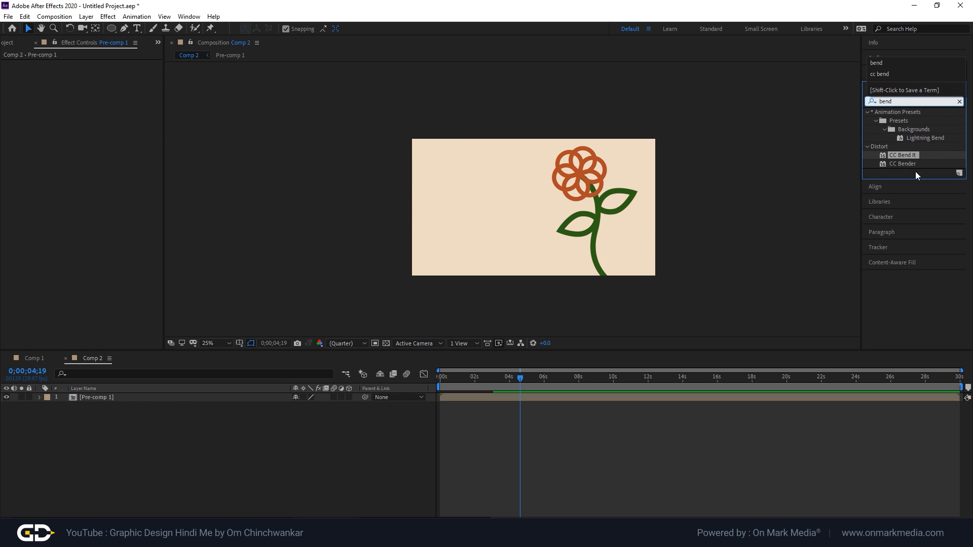
drag(914, 155, 573, 223)
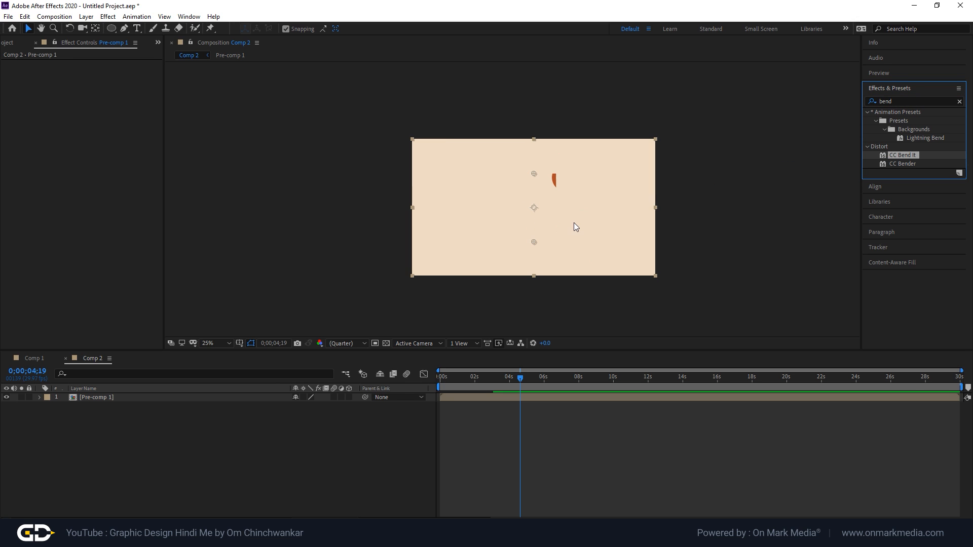
drag(537, 178, 570, 151)
drag(535, 244, 625, 310)
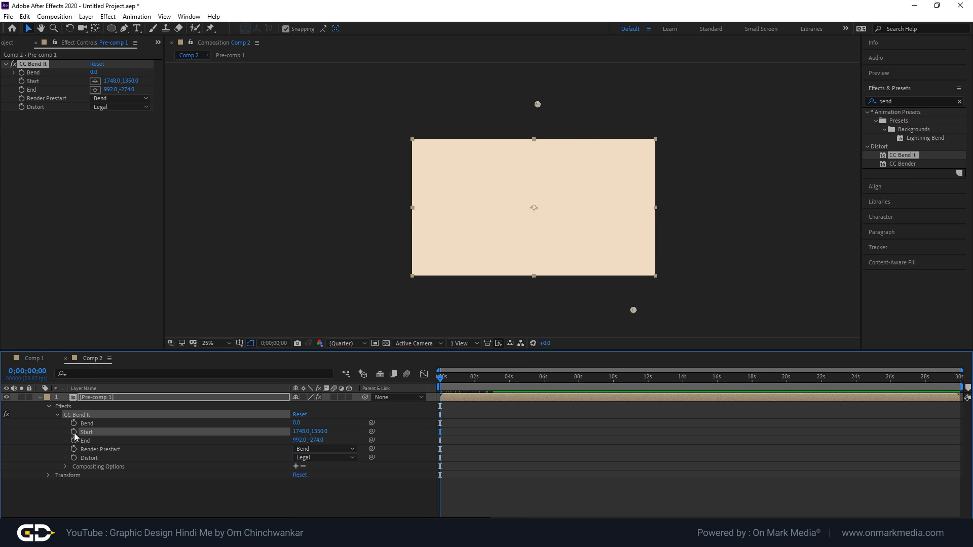
Keyframe CC Bend It's Start and Bend at 0;00;00;00, and add a Bend keyframe of 10 just before 2 seconds
click(74, 432)
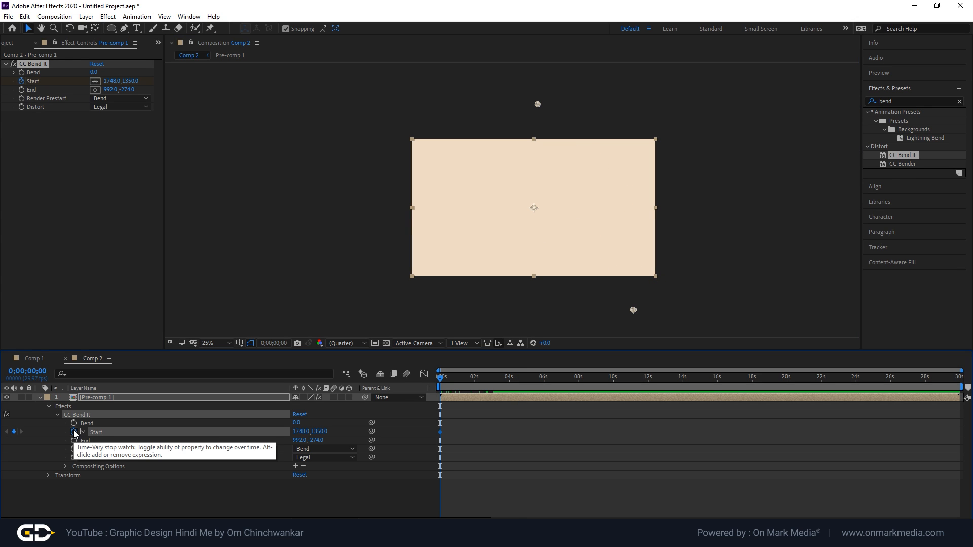
click(74, 424)
drag(441, 378, 487, 381)
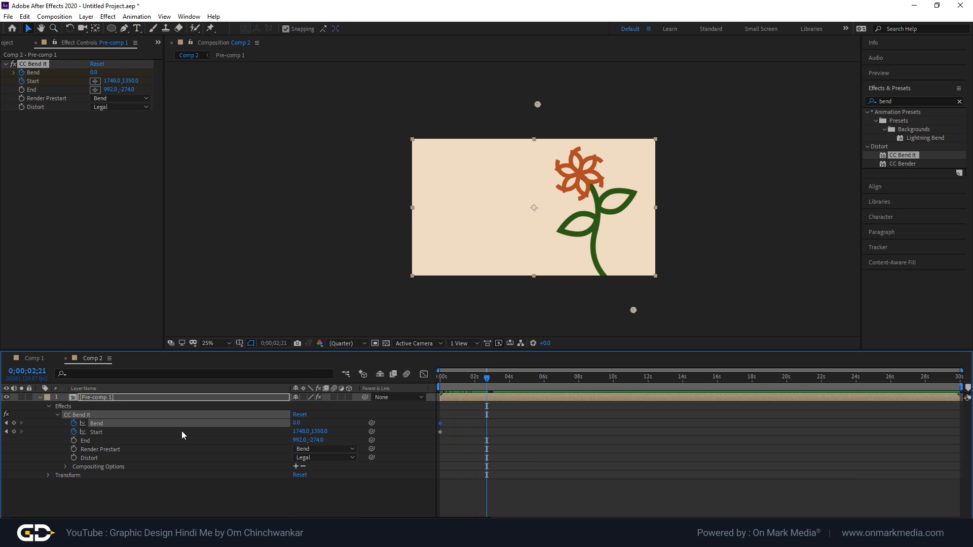
drag(297, 422, 302, 422)
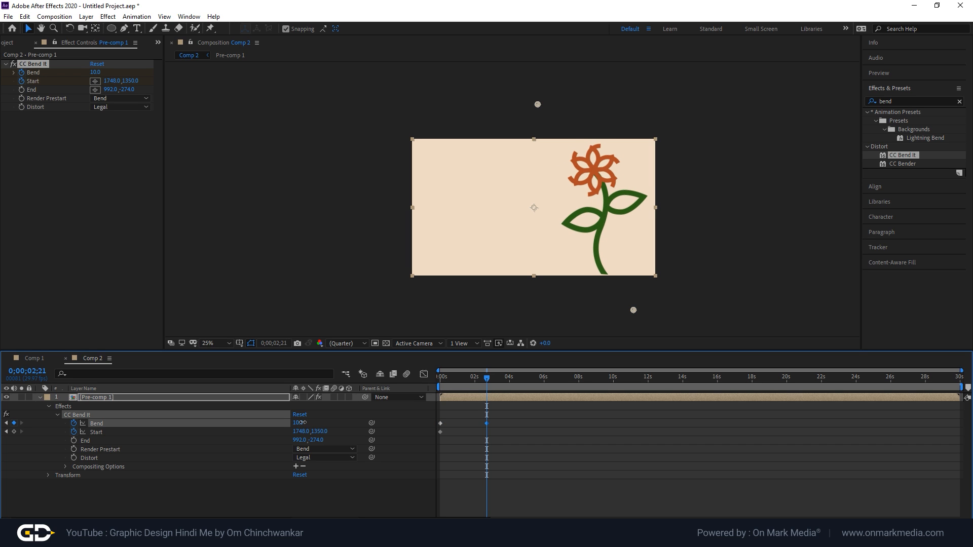
drag(477, 424, 470, 423)
Set Bend to -6 at 0;00;03;15 and play the plant's swaying motion from the beginning
drag(483, 378, 502, 381)
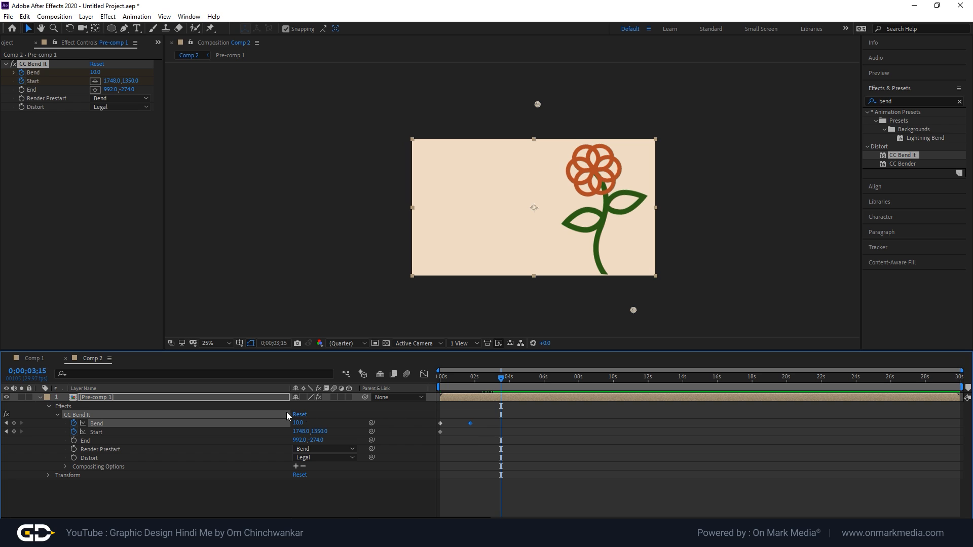
drag(299, 423, 292, 423)
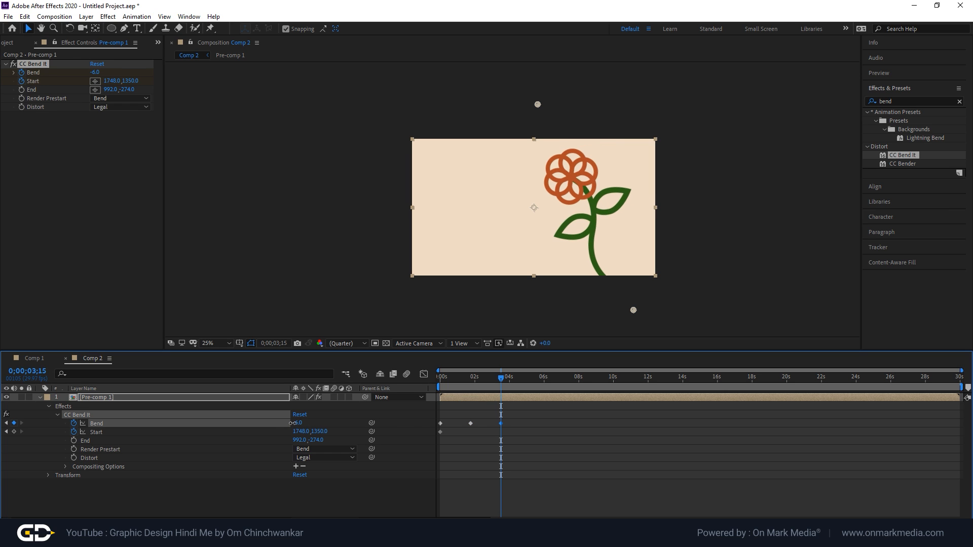
drag(461, 380, 430, 385)
key(space)
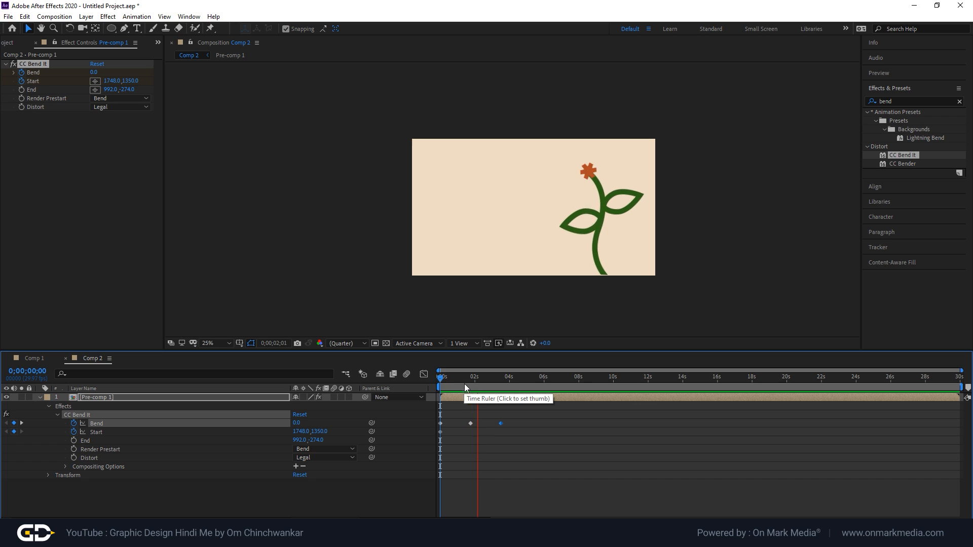
key(space)
Bring the Bend keyframes closer together in time, apply Easy Ease to them and play the result
click(473, 434)
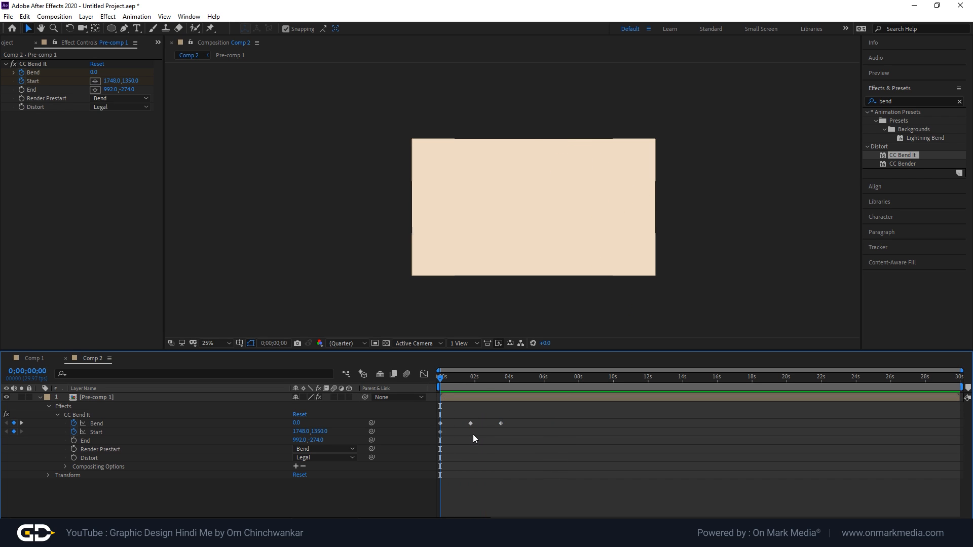
drag(470, 423, 453, 428)
right_click(457, 425)
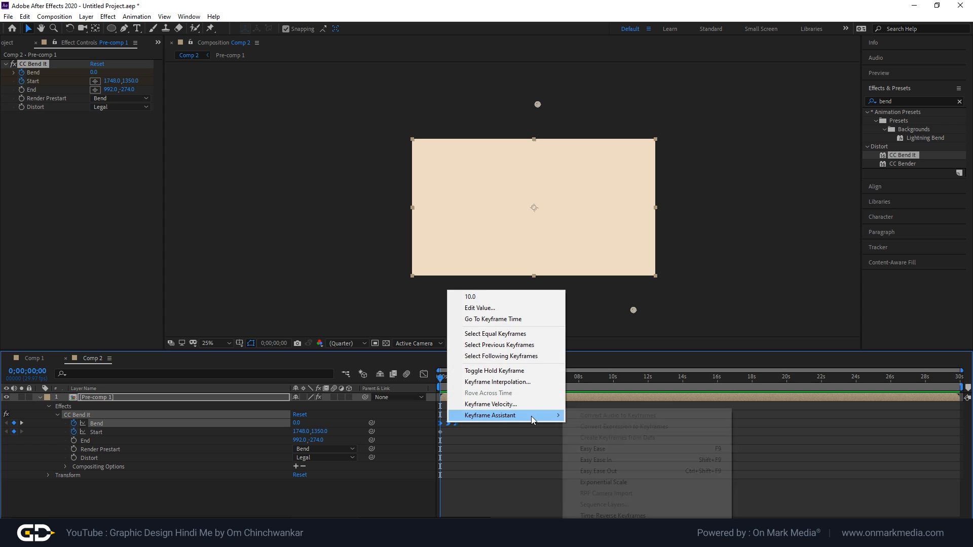
mouse_move(550, 418)
click(614, 453)
key(space)
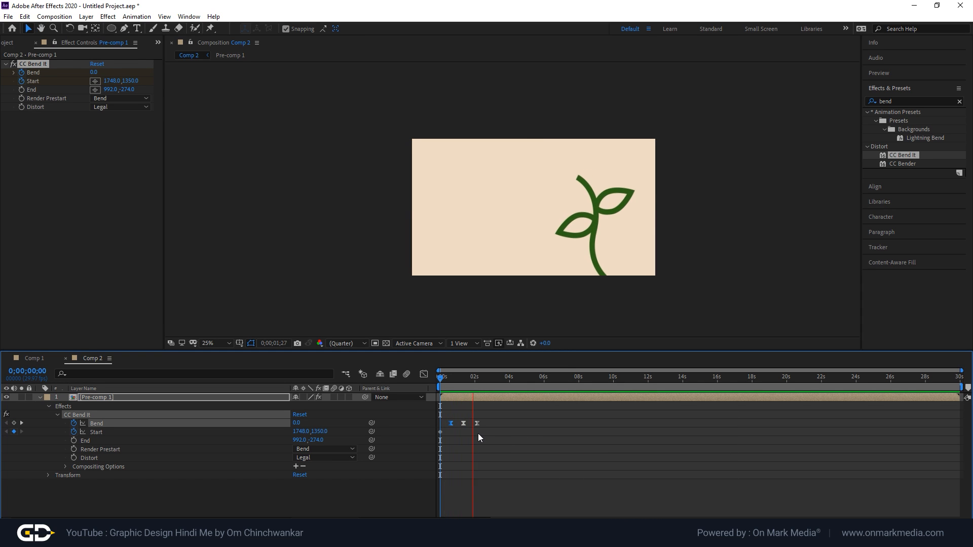
Add two more Bend keyframes, just before 3 seconds and at about 3.5 seconds, and play the sway from the beginning
drag(299, 423, 305, 422)
drag(488, 378, 501, 379)
drag(297, 423, 290, 424)
drag(449, 384, 430, 384)
key(space)
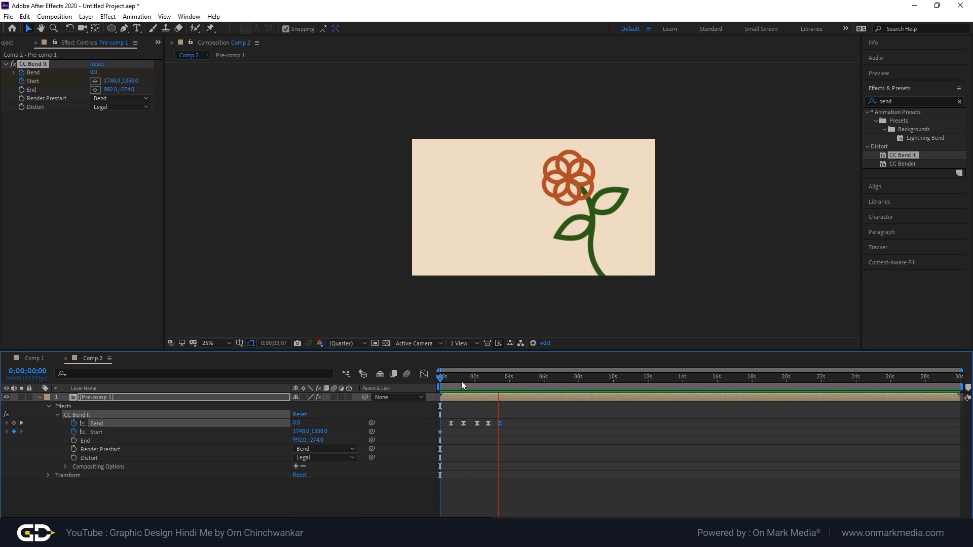
Retime the Bend keyframes by moving the first two later and the following ones earlier, and preview the sway
click(446, 382)
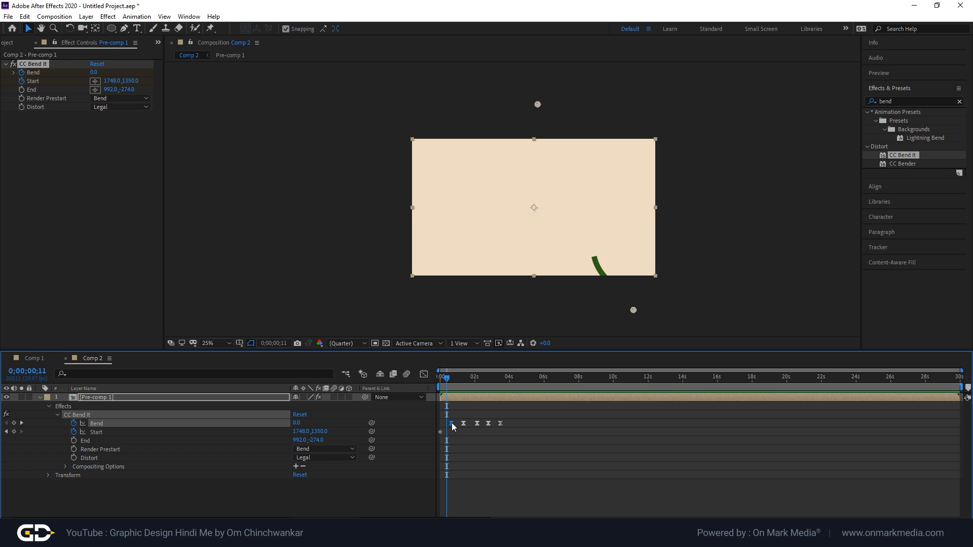
drag(452, 424, 471, 439)
drag(464, 424, 470, 425)
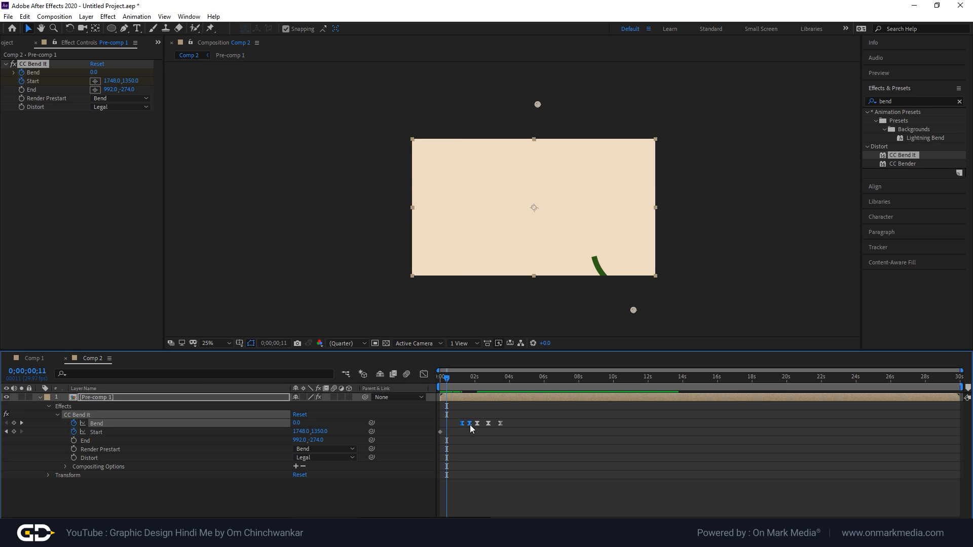
key(space)
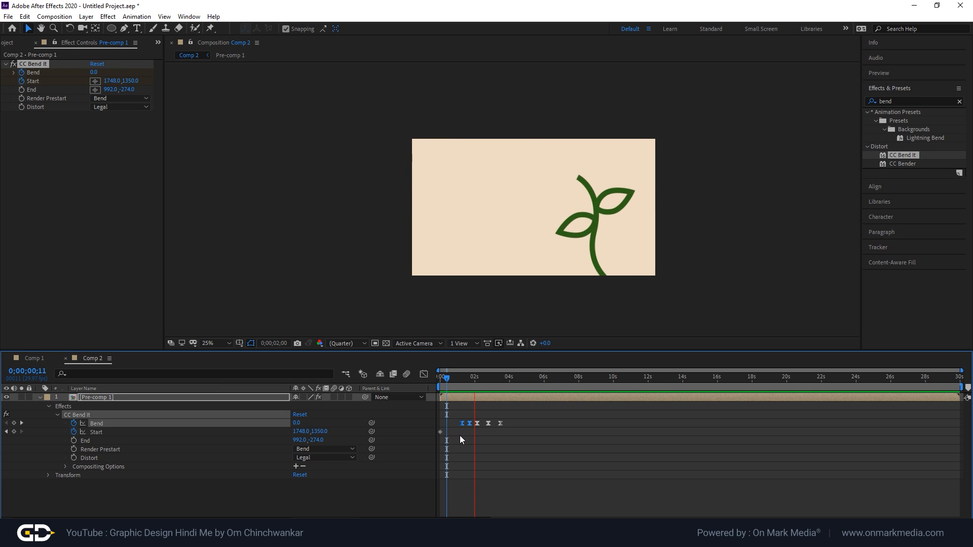
drag(456, 381, 522, 439)
drag(477, 424, 470, 423)
drag(452, 379, 430, 376)
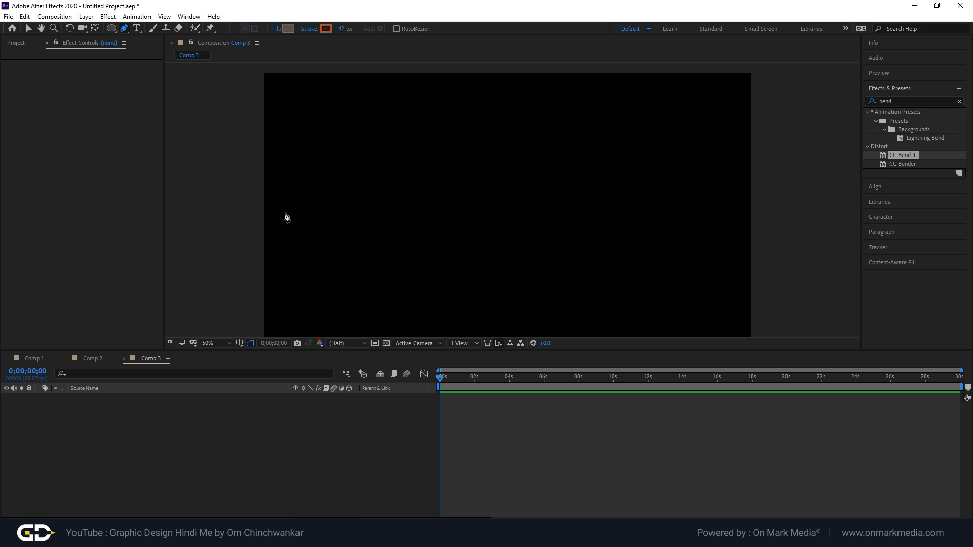
Draw a straight horizontal Pen line across the full width of Comp 3 and set its stroke width to 46 px
click(245, 210)
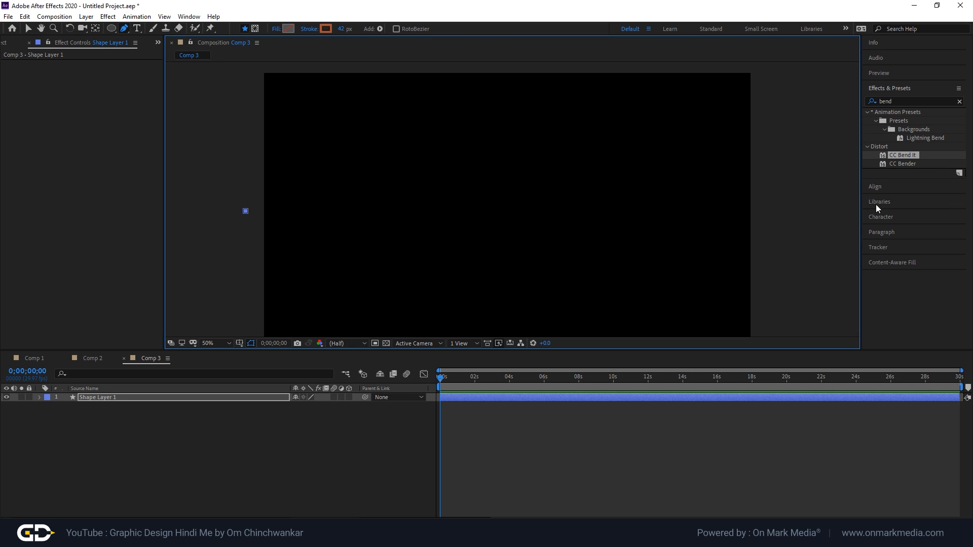
click(766, 211)
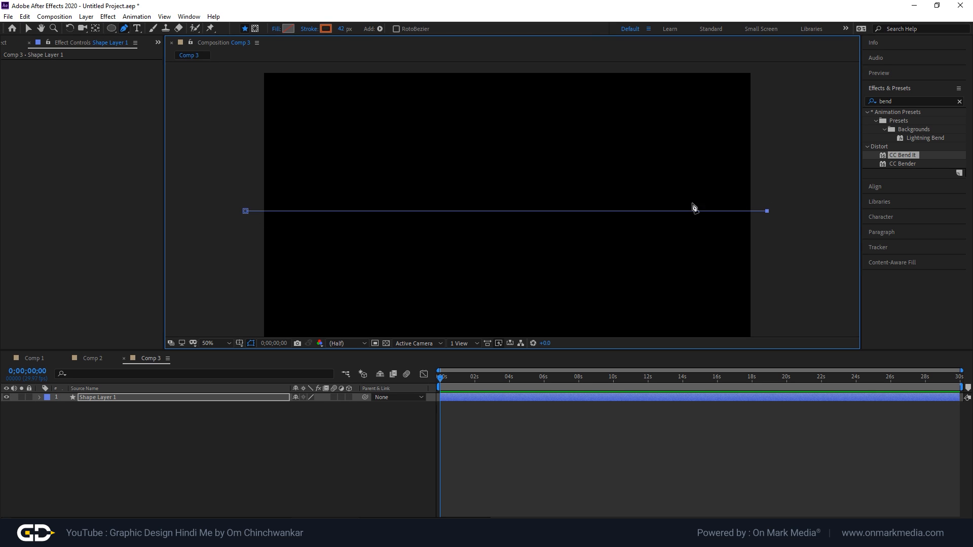
drag(343, 28, 345, 29)
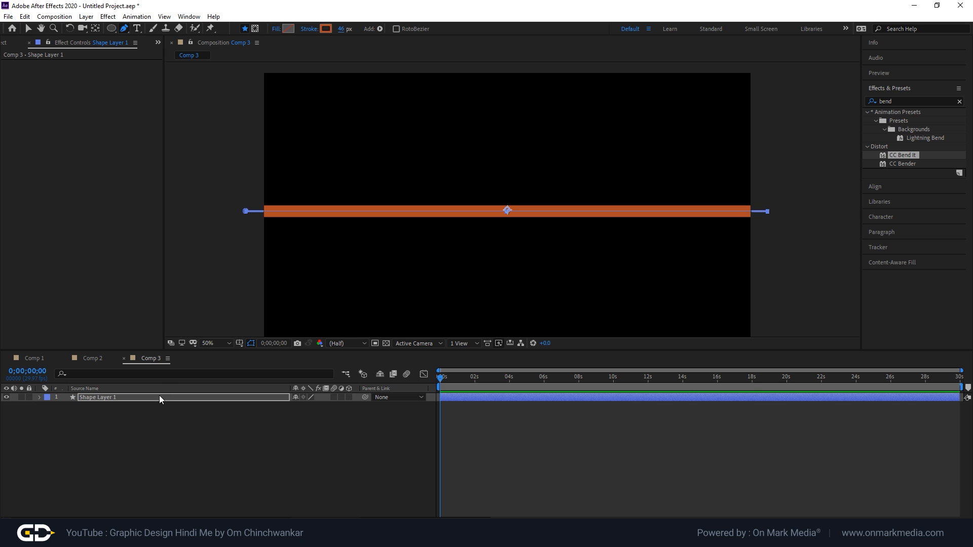
Add Wiggle Paths to the line layer's contents and expand its properties
click(39, 397)
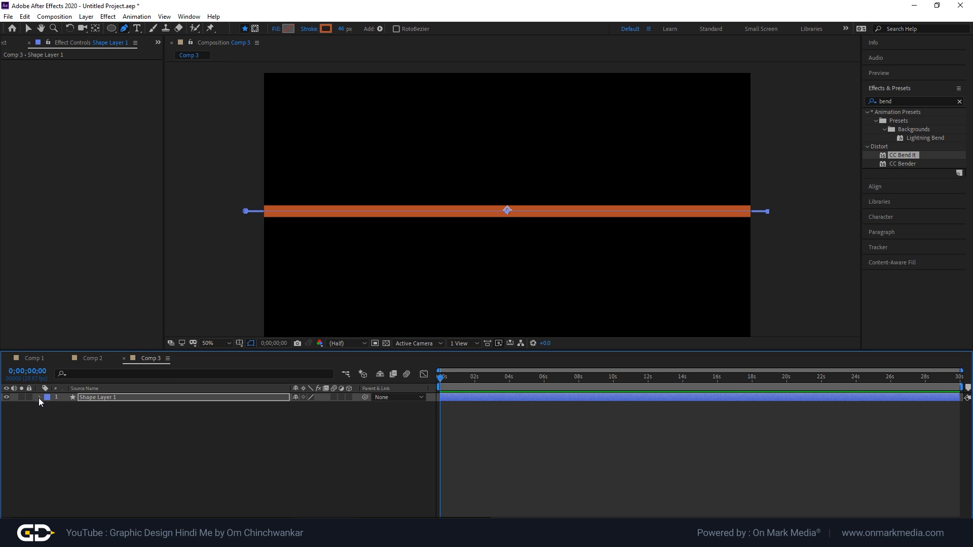
click(74, 407)
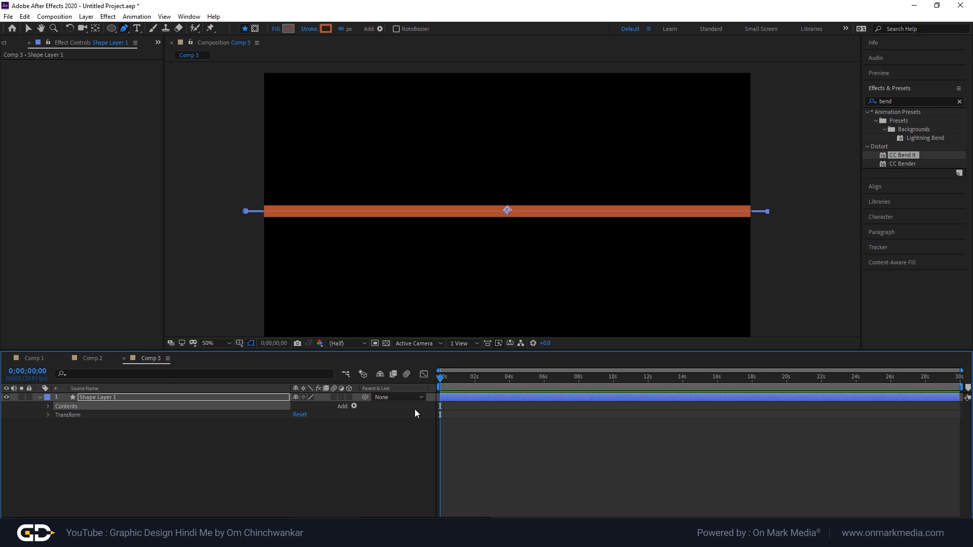
click(354, 407)
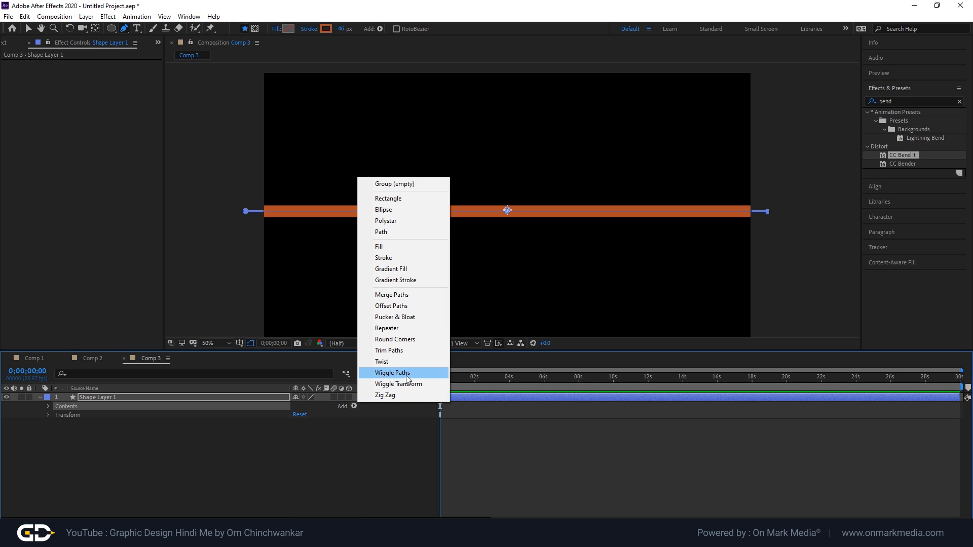
click(406, 375)
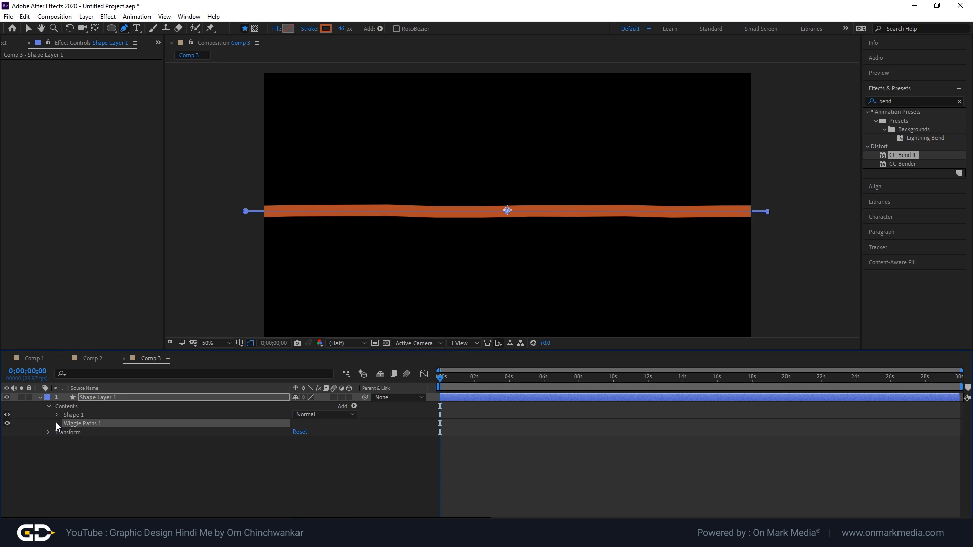
click(56, 423)
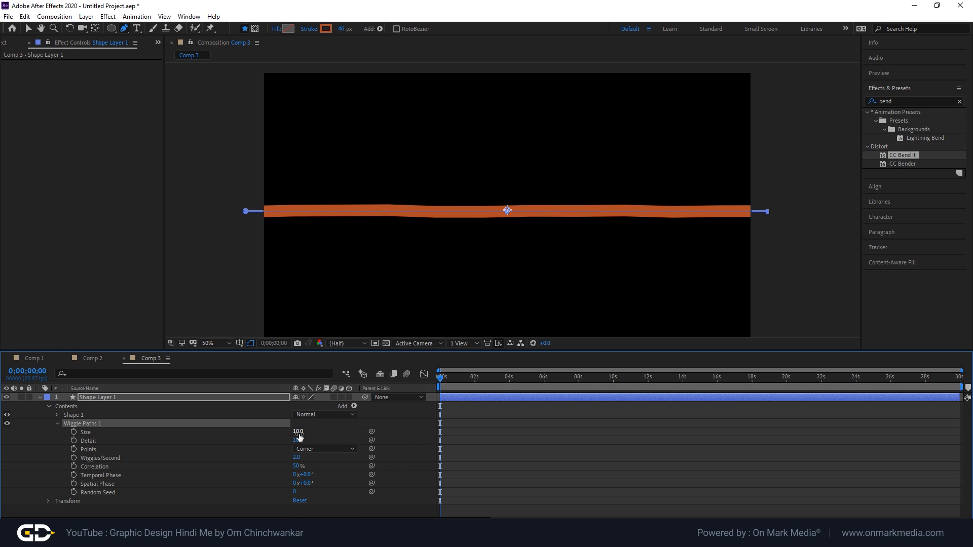
Set the Wiggle Paths Size to 134 and Detail to 14, trying Smooth points and returning them to Corner
drag(297, 432, 329, 428)
key(ctrl+z)
mouse_move(320, 425)
mouse_down()
mouse_move(429, 404)
mouse_move(257, 437)
mouse_up()
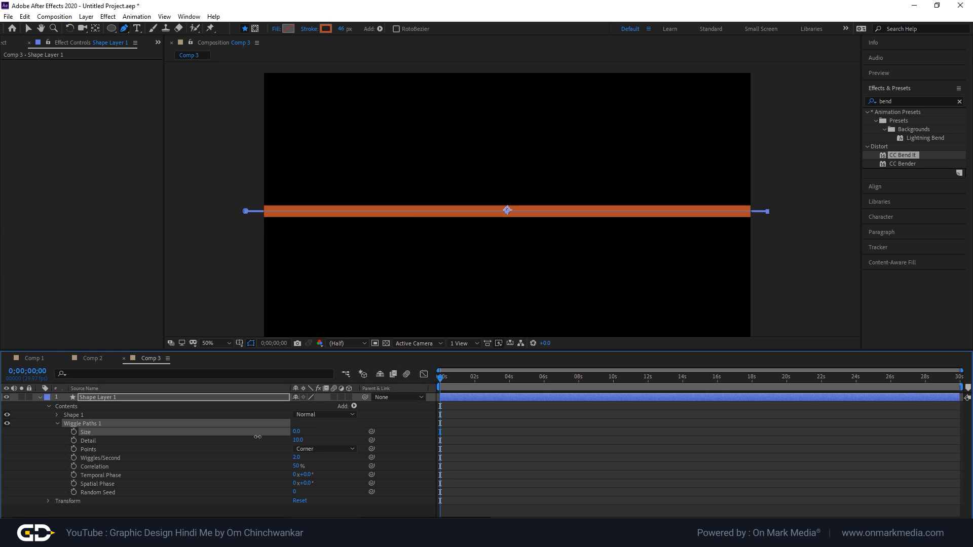
mouse_move(133, 445)
mouse_down()
mouse_move(355, 436)
mouse_move(291, 441)
mouse_up()
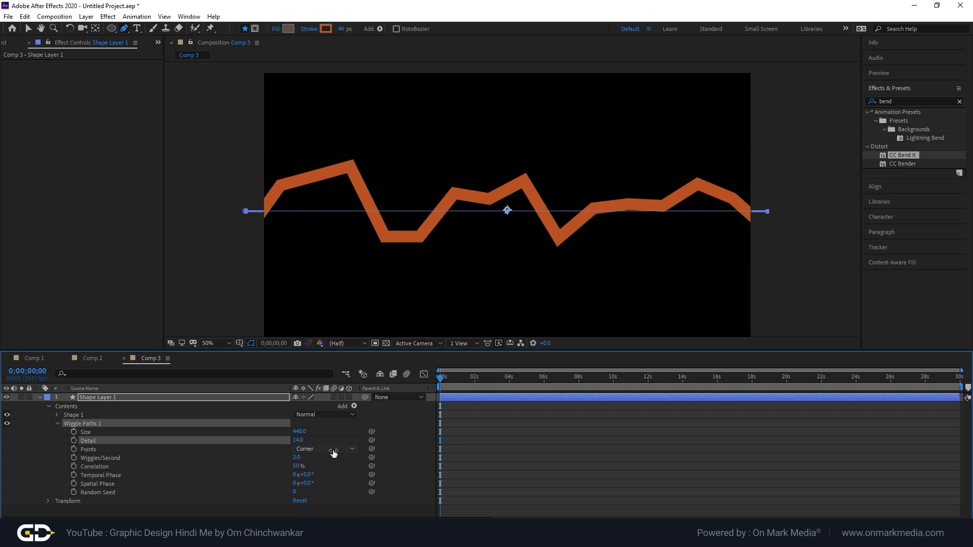
click(314, 449)
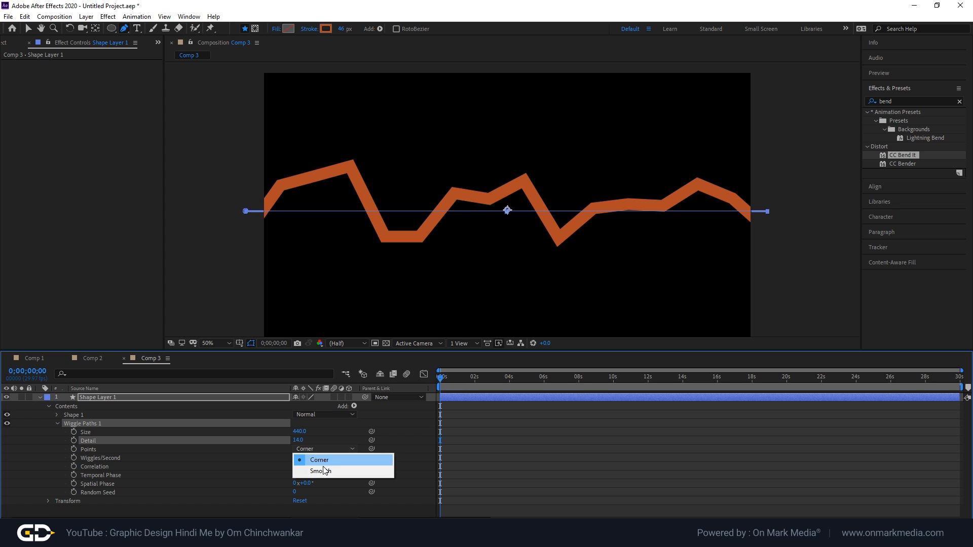
click(323, 471)
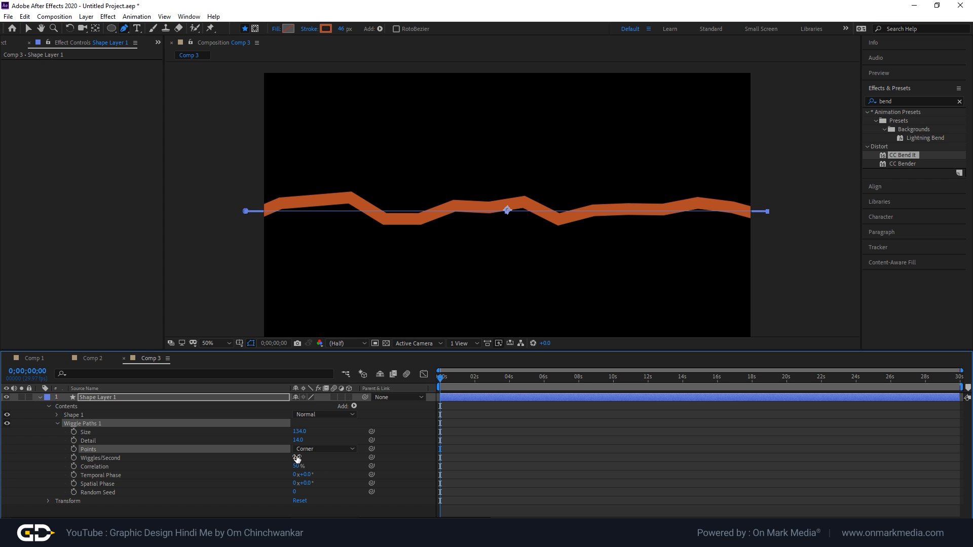
Set Correlation to 69%, undo the trial Temporal Phase and Spatial Phase changes, and play the wiggling line
mouse_move(304, 475)
mouse_down()
mouse_move(250, 474)
mouse_move(317, 478)
mouse_move(306, 486)
mouse_up()
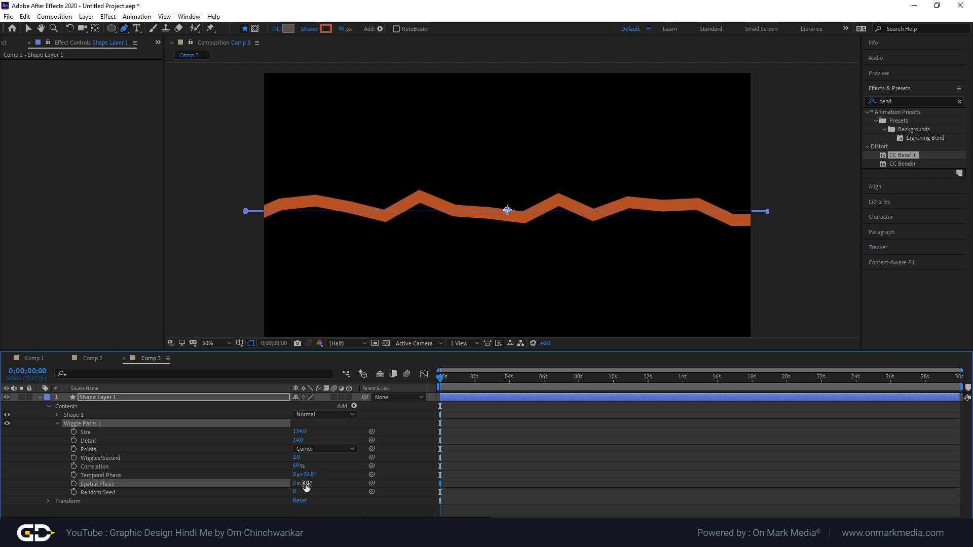
key(ctrl+z)
key(ctrl+z)
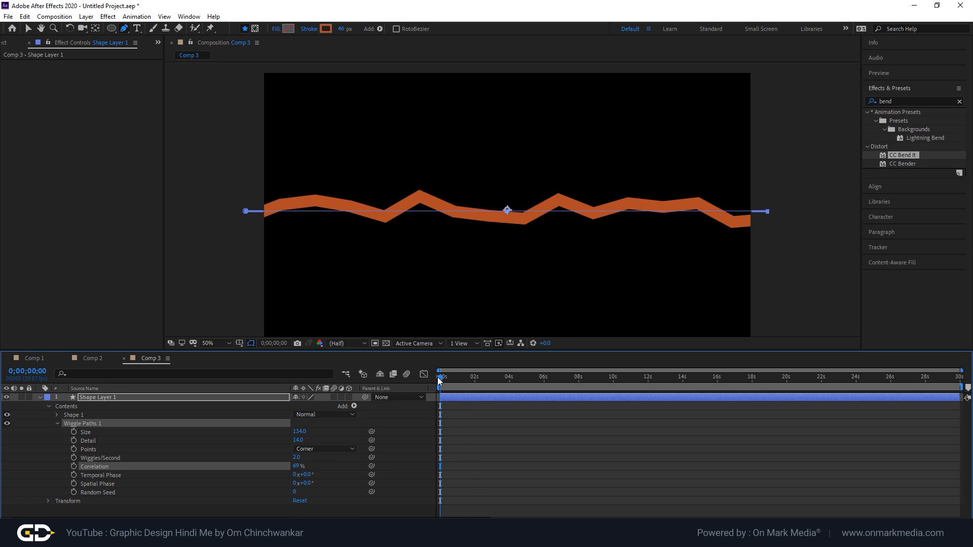
key(space)
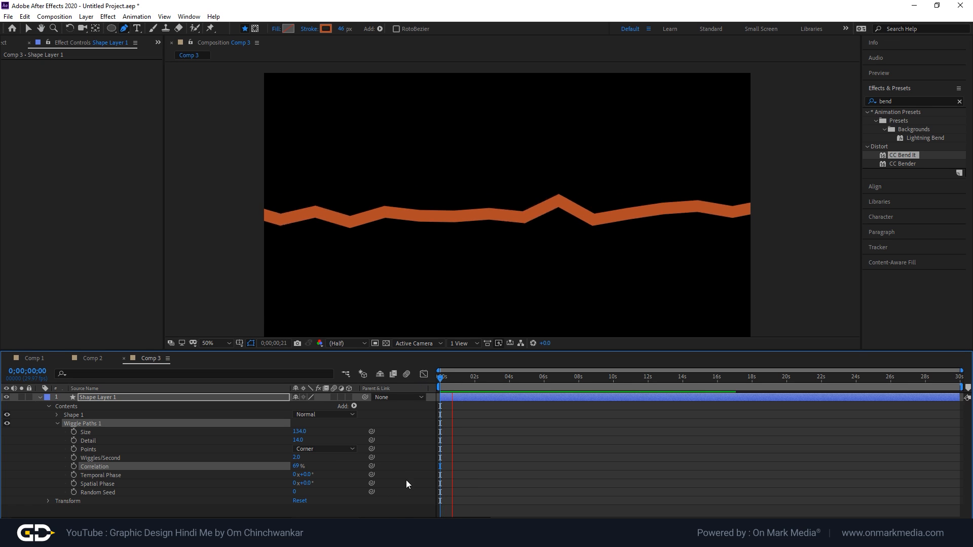
Try Smooth and Corner points during playback, and try Wiggles/Second at 27 and Detail at 30, undoing the Detail change
click(325, 449)
click(321, 470)
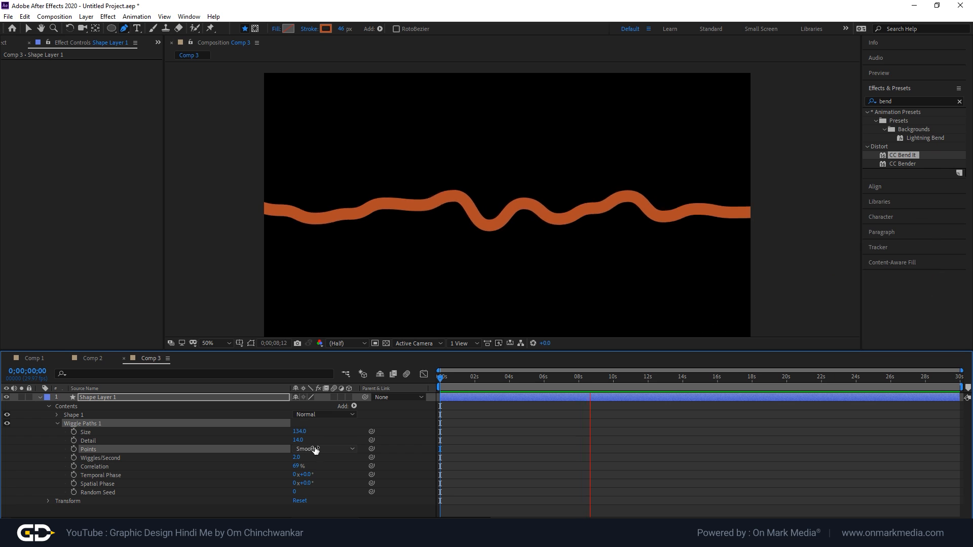
click(302, 449)
click(299, 458)
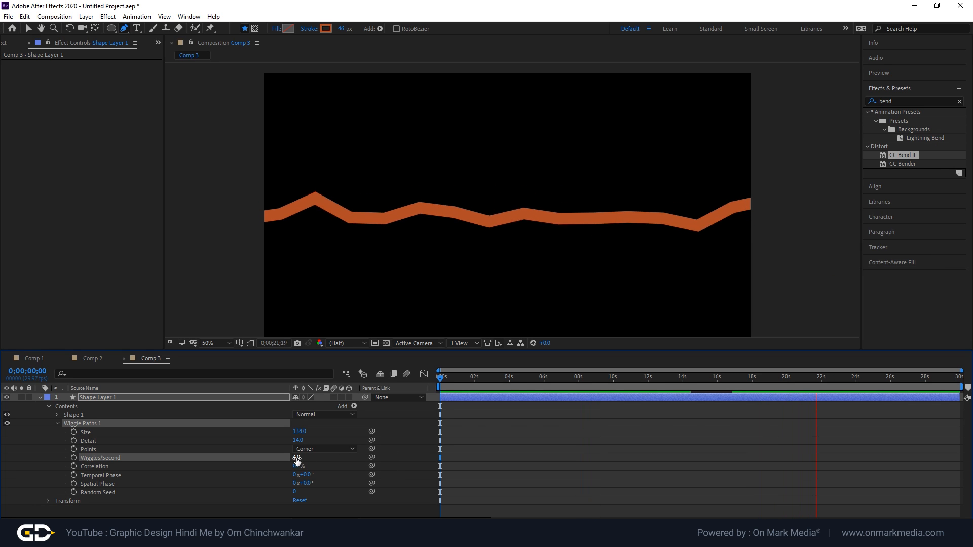
drag(297, 459, 307, 441)
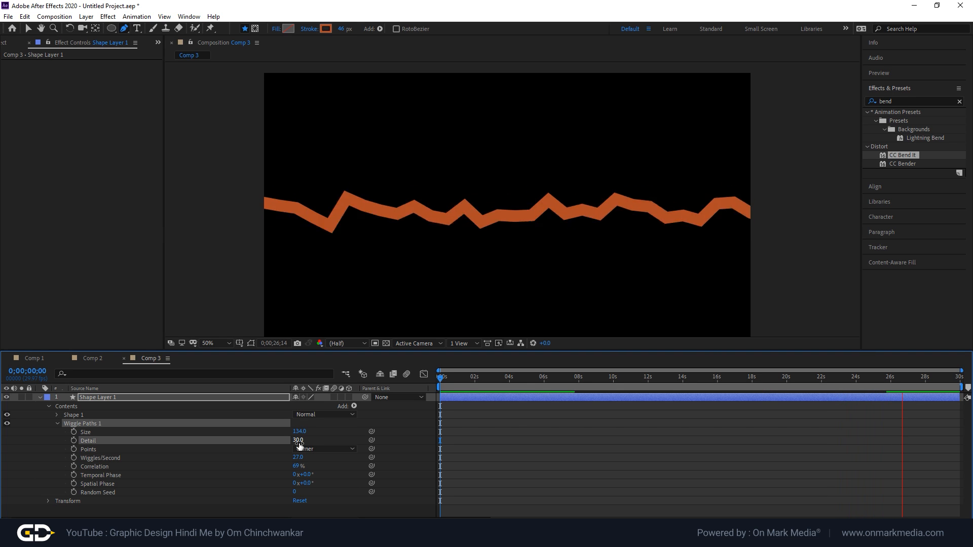
key(ctrl+z)
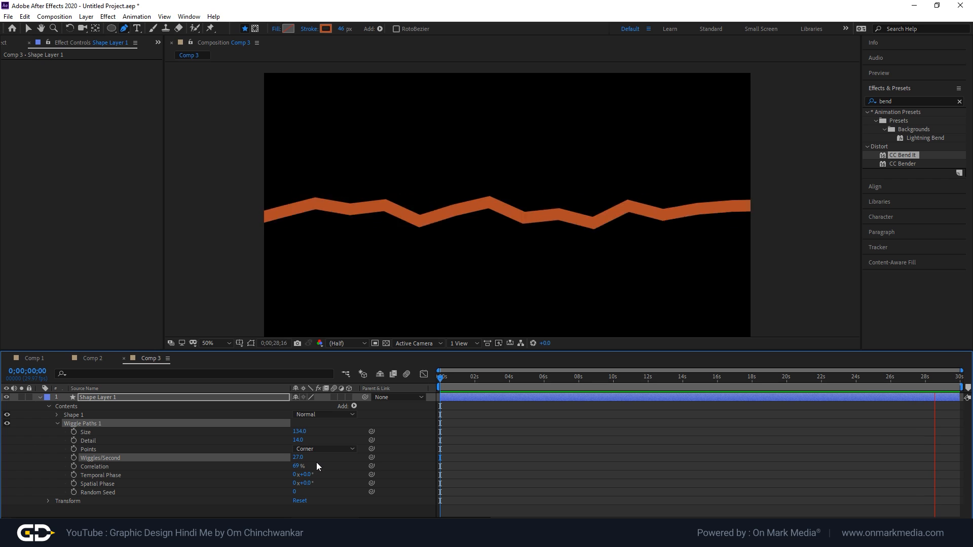
Set the Wiggle Paths Points to Smooth and Wiggles/Second to 0.5 while the animation plays
click(318, 448)
click(316, 471)
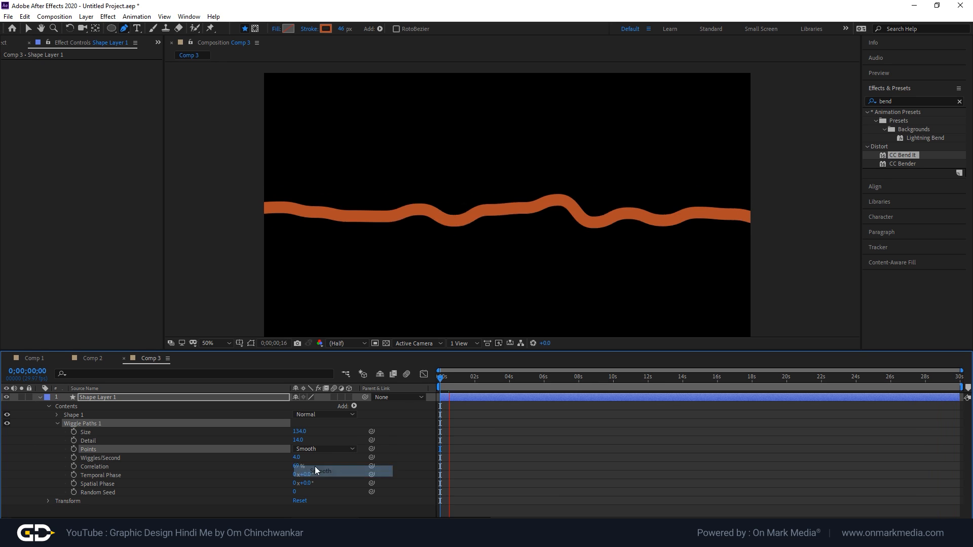
drag(296, 458, 289, 460)
click(300, 457)
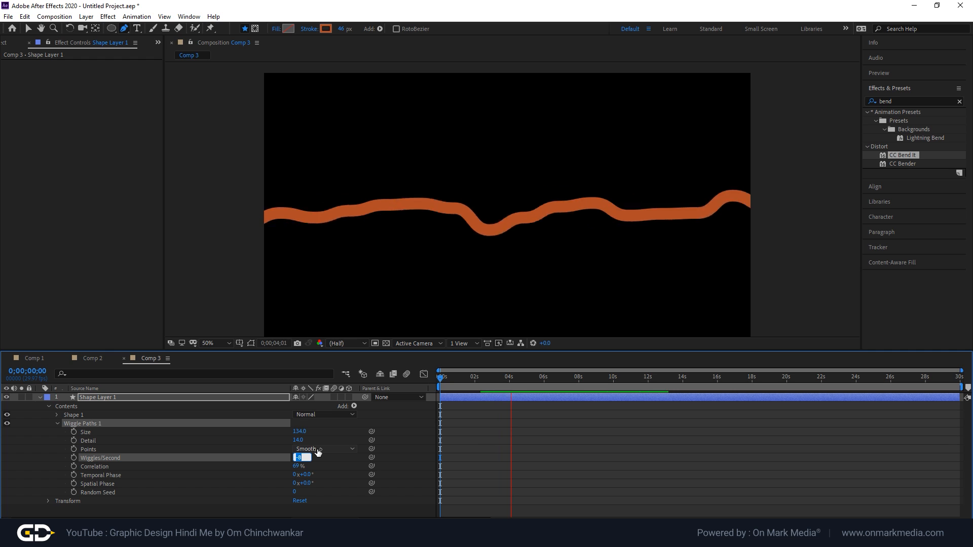
text(0.5)
key(Return)
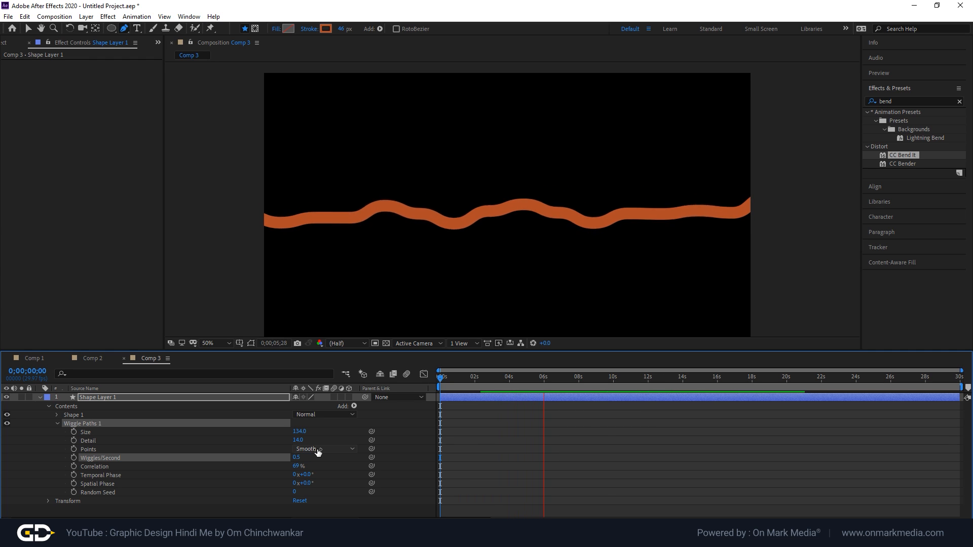